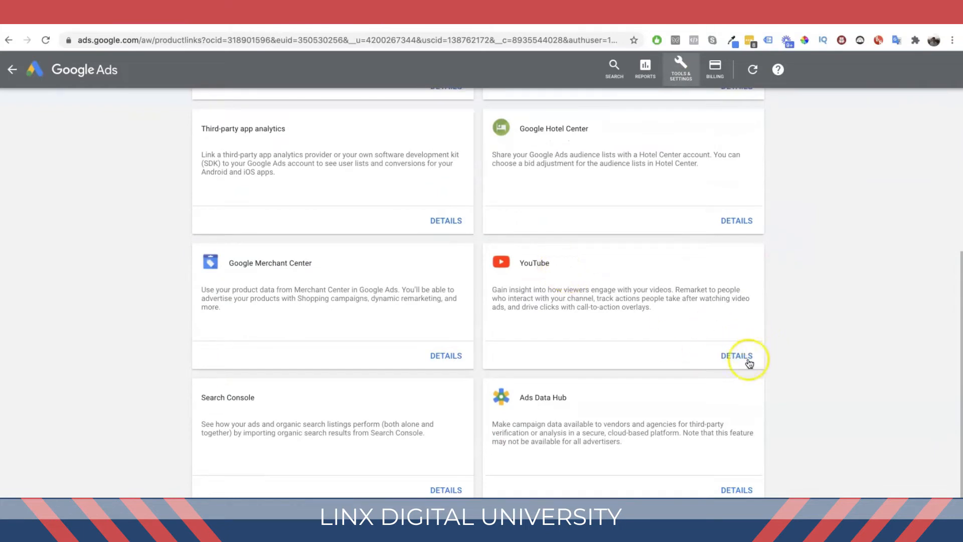
Step: Open the YouTube linked-account details and the link-a-channel dialog, then cancel without linking
click(744, 356)
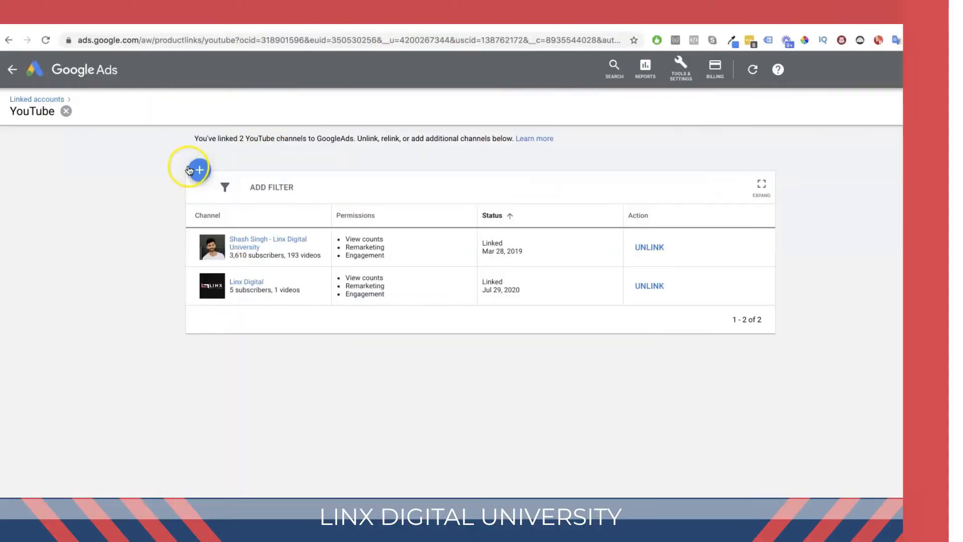
click(191, 170)
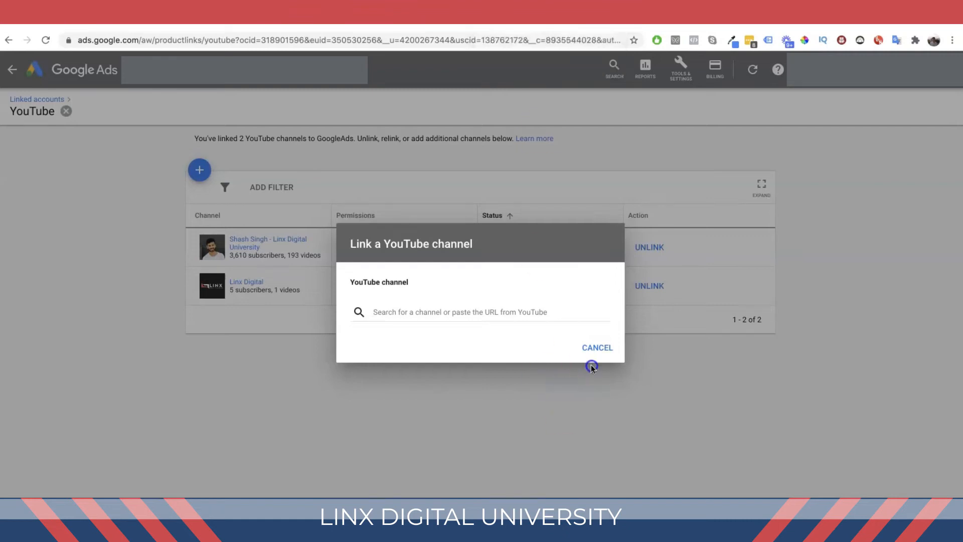
click(597, 347)
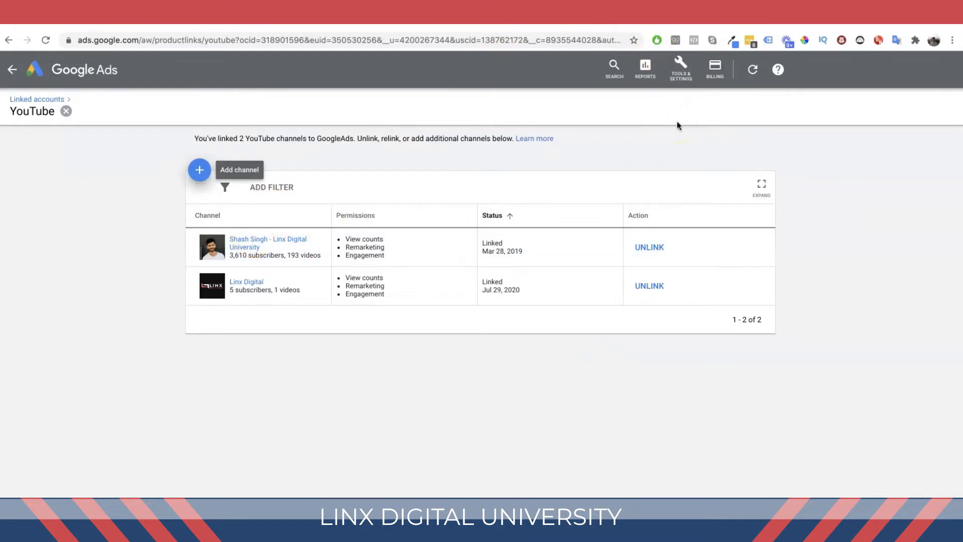
Step: Open Audience manager from Tools & Settings and start a new YouTube users remarketing audience
click(677, 72)
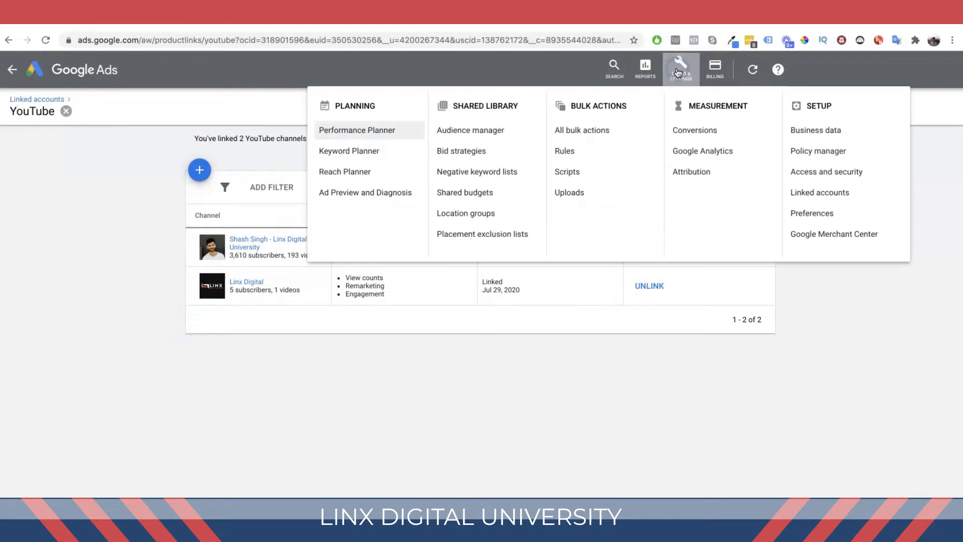
triple_click(485, 105)
click(474, 131)
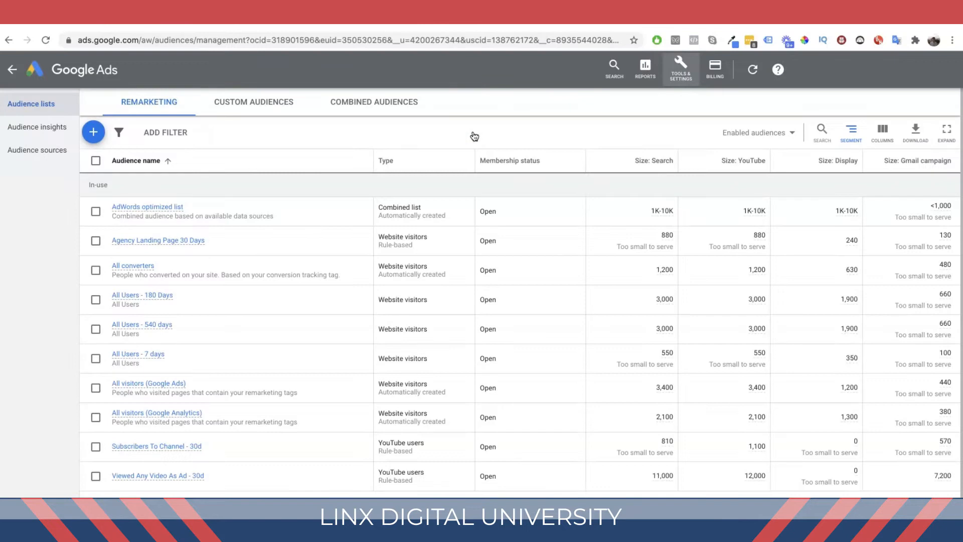
click(94, 133)
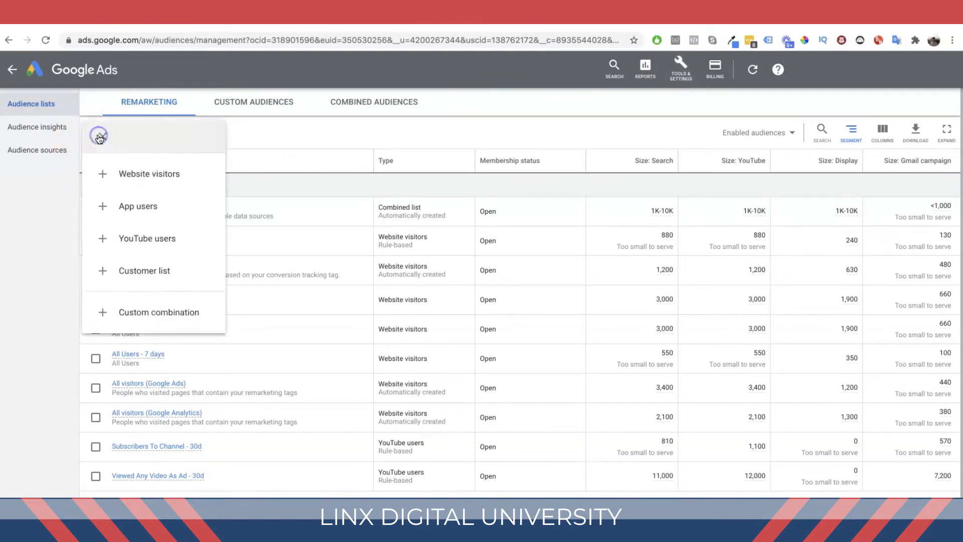
click(137, 243)
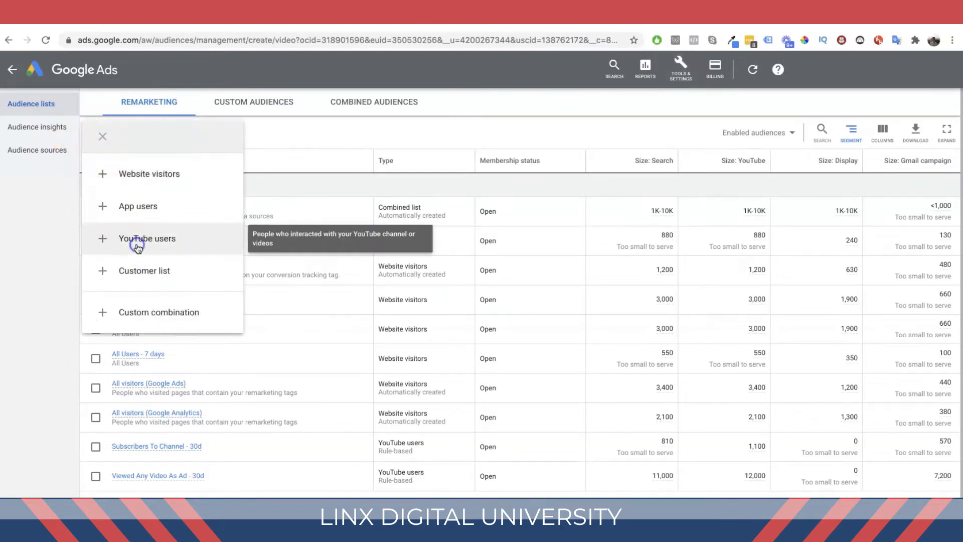
Step: Choose the Linx Digital University channel with 193 videos as the audience's YouTube channel
click(343, 130)
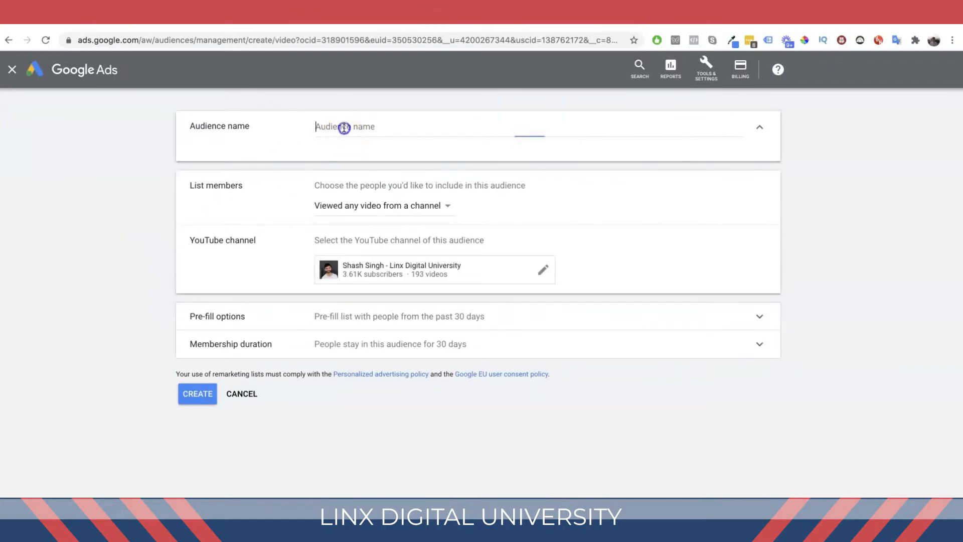
click(425, 269)
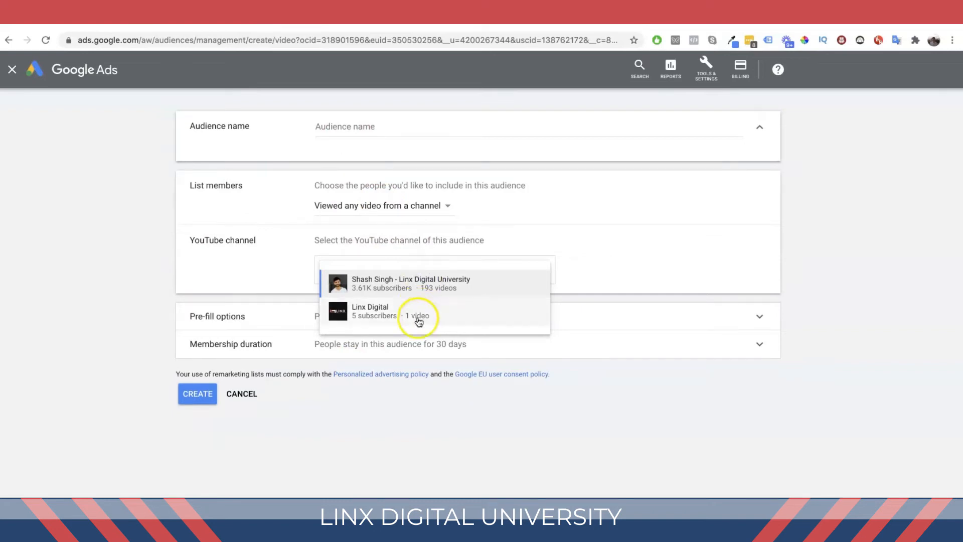
click(423, 281)
click(400, 127)
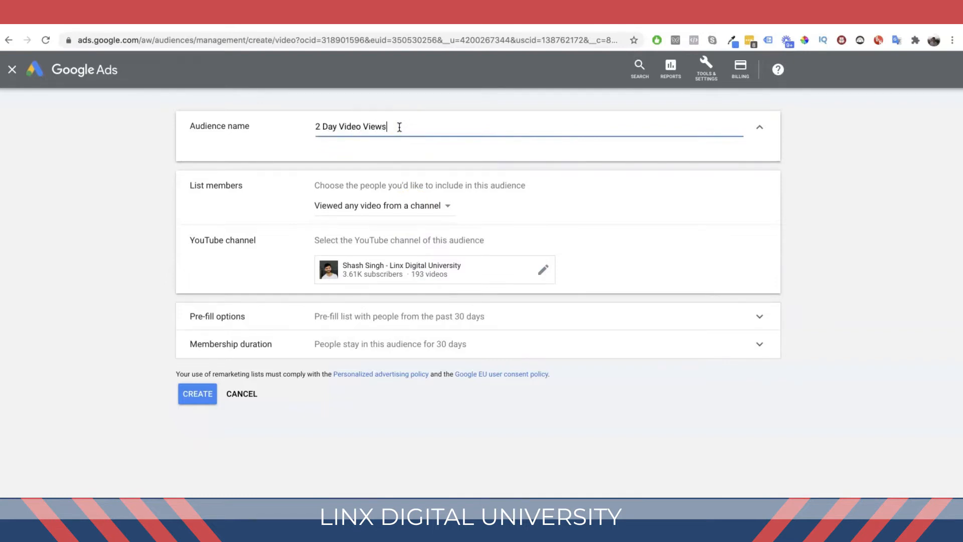
click(387, 203)
click(406, 218)
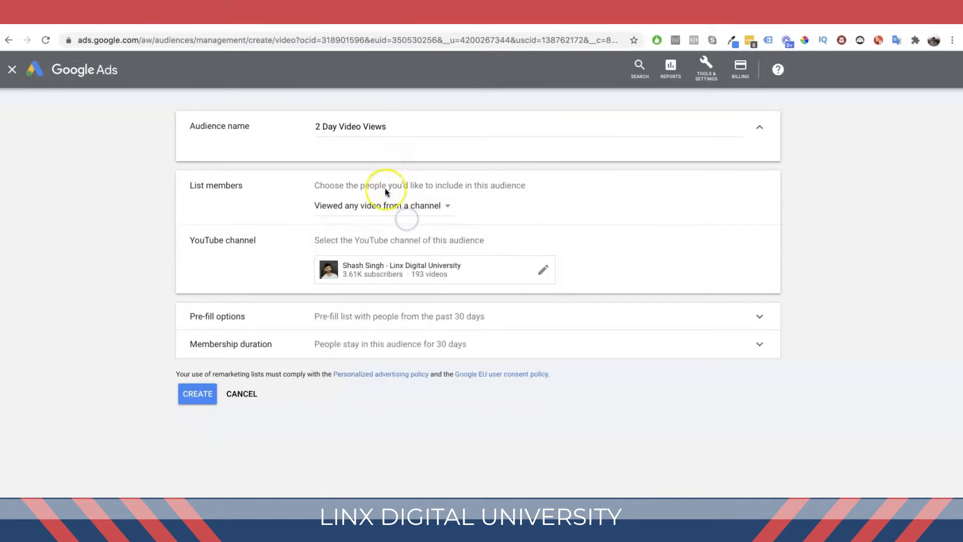
triple_click(409, 125)
key(BackSpace)
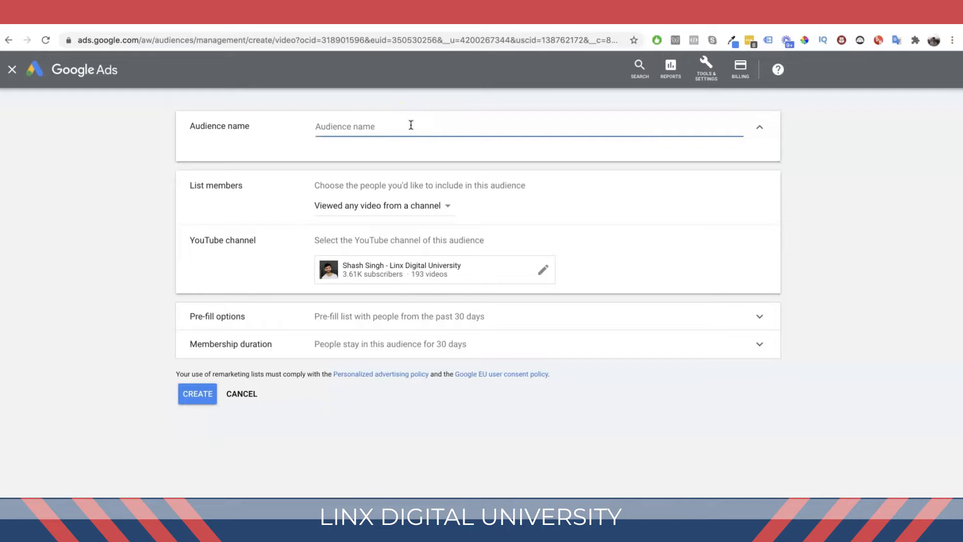
Step: Set list members to Viewed certain videos and select the In-Stream Ads vs Discovery Ads video
click(397, 202)
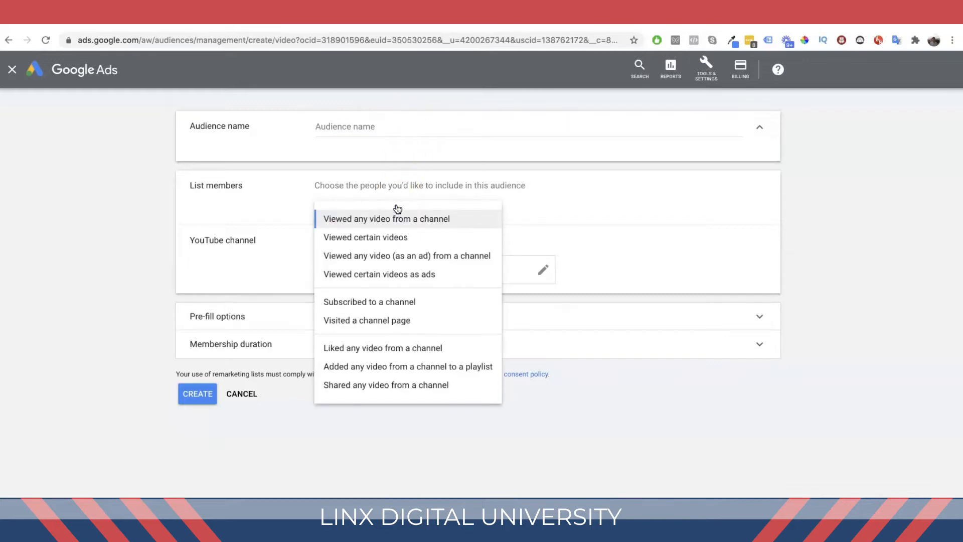
click(393, 236)
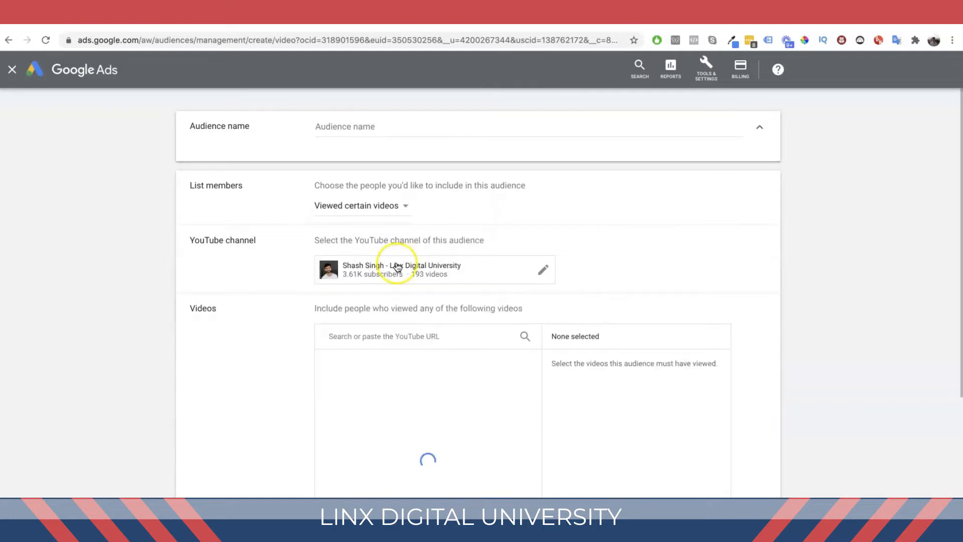
scroll(397, 266, down, 4)
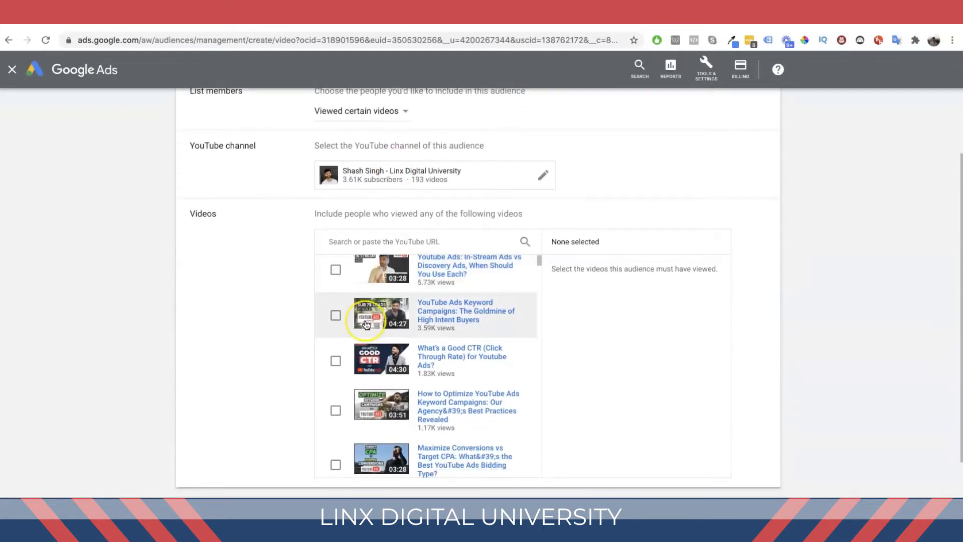
scroll(366, 325, up, 1)
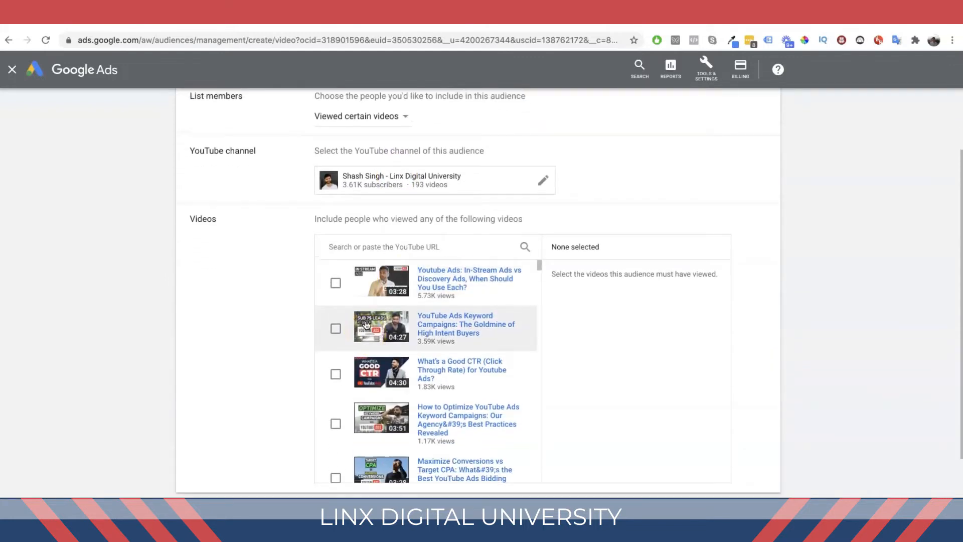
click(352, 287)
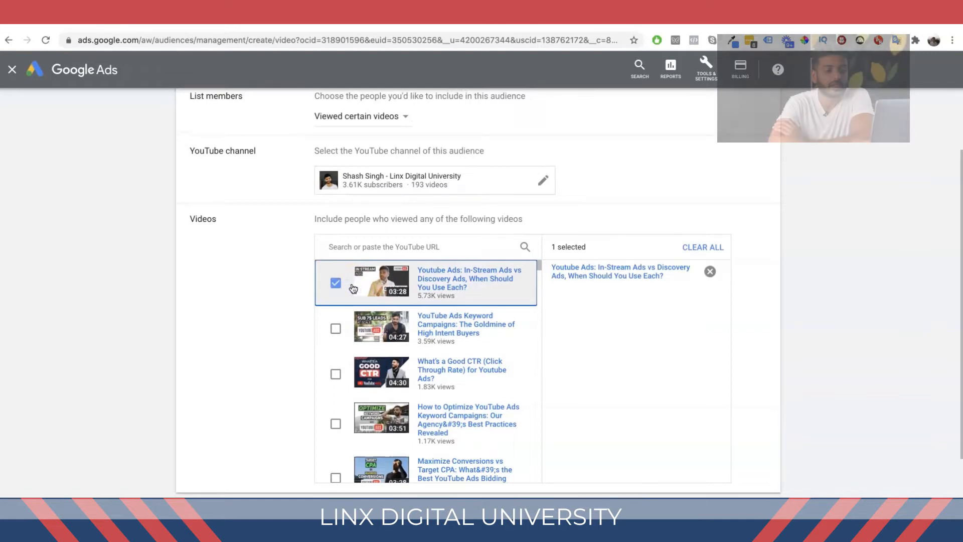
Step: Also select the Our YouTube Ad Scaling Playbook video from further down the video list
scroll(353, 288, down, 6)
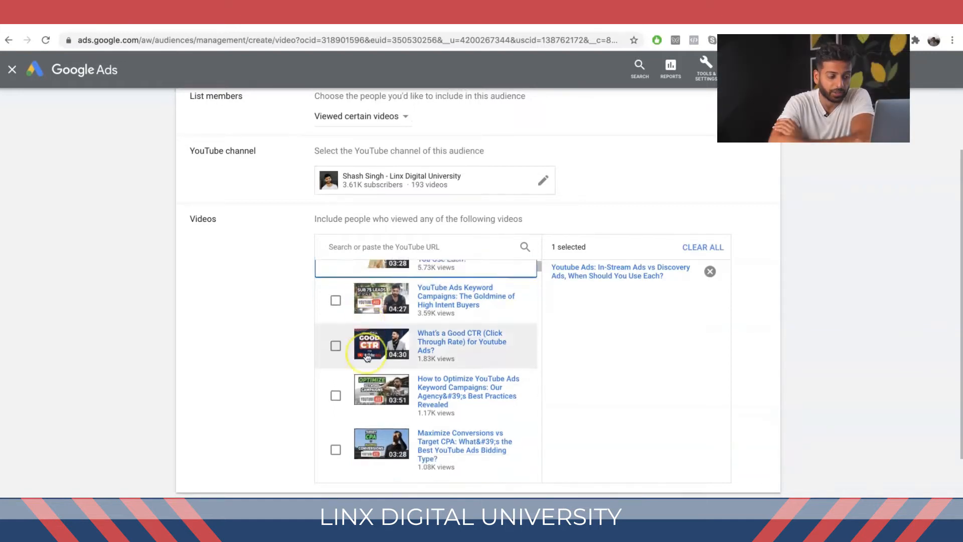
scroll(367, 357, down, 5)
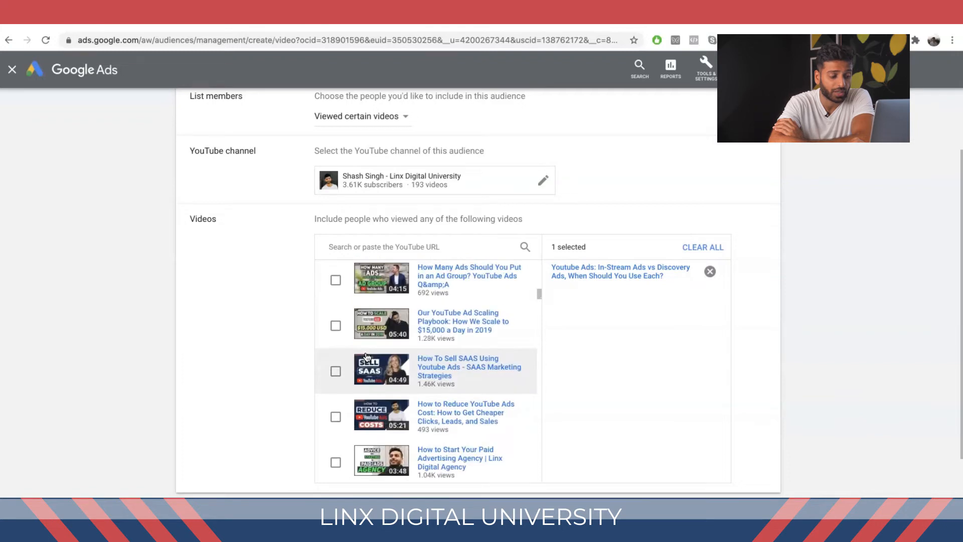
click(390, 310)
scroll(389, 310, up, 12)
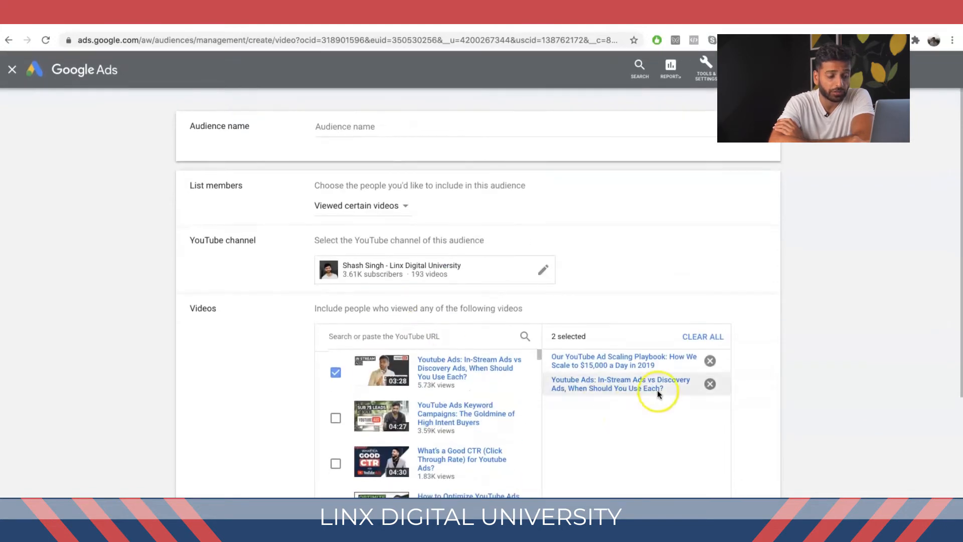
Step: Remove both selected videos and switch list members to Viewed certain videos as ads
click(715, 361)
click(714, 361)
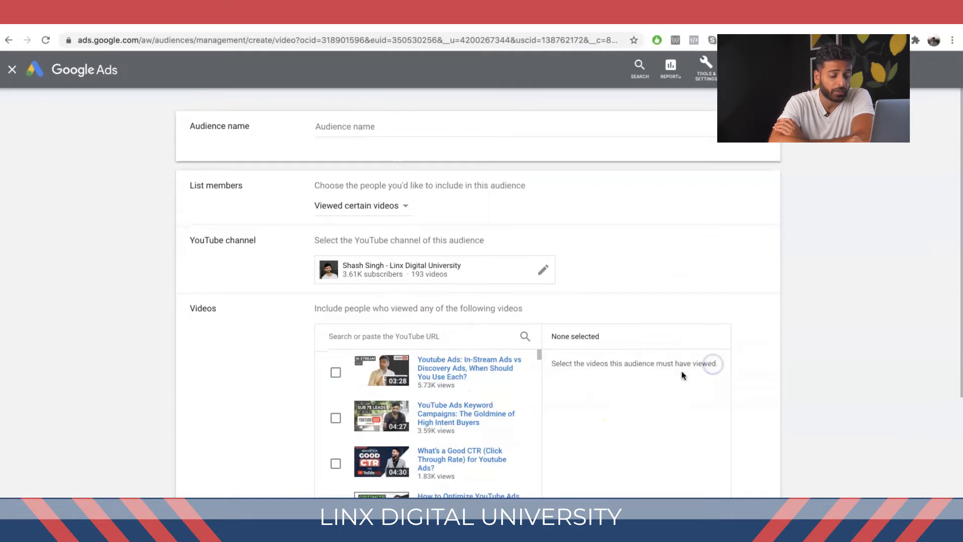
click(395, 210)
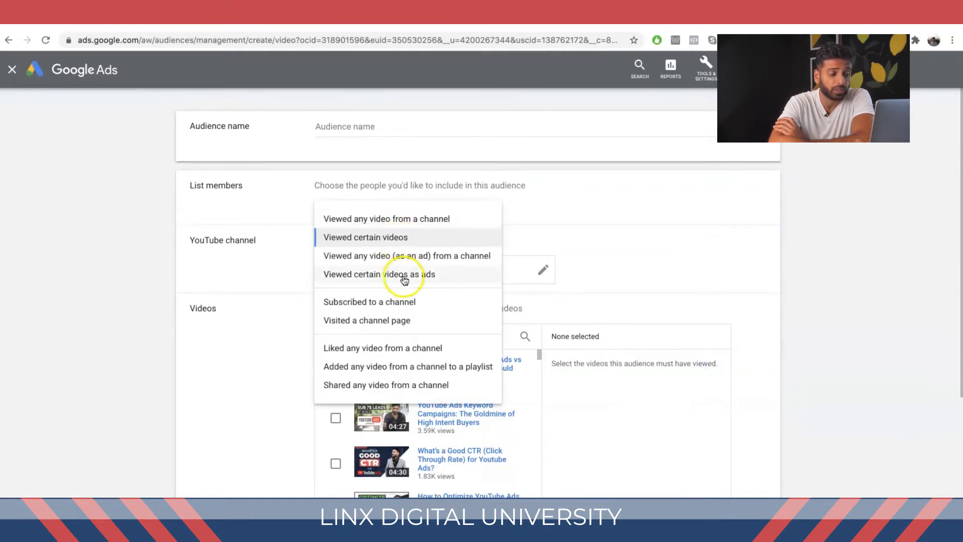
click(411, 256)
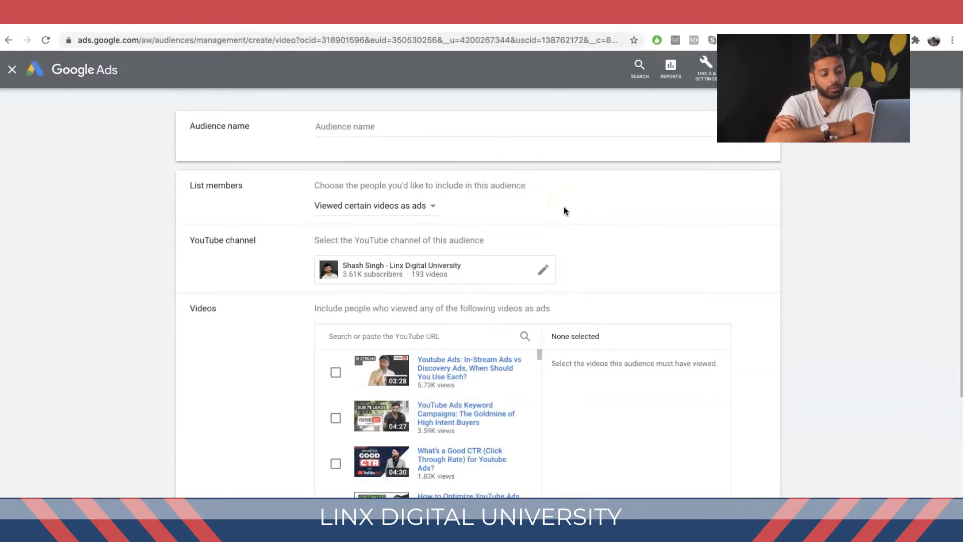
Step: Switch list members to Subscribed to a channel and expand the membership duration section
click(393, 193)
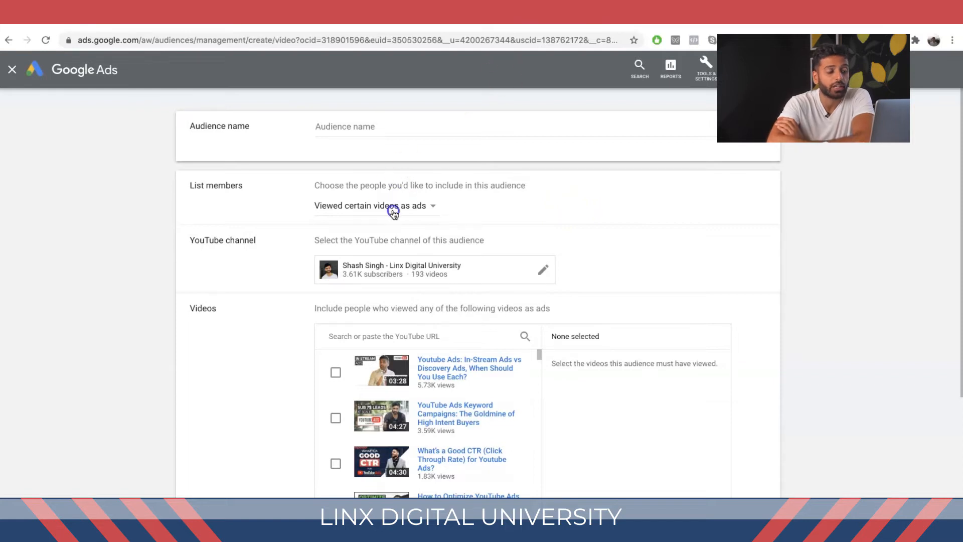
click(372, 288)
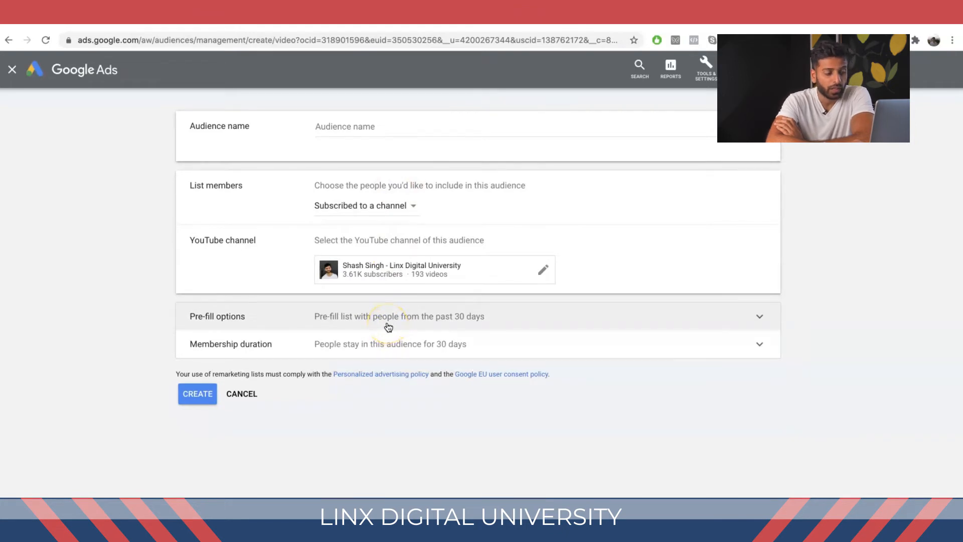
click(380, 352)
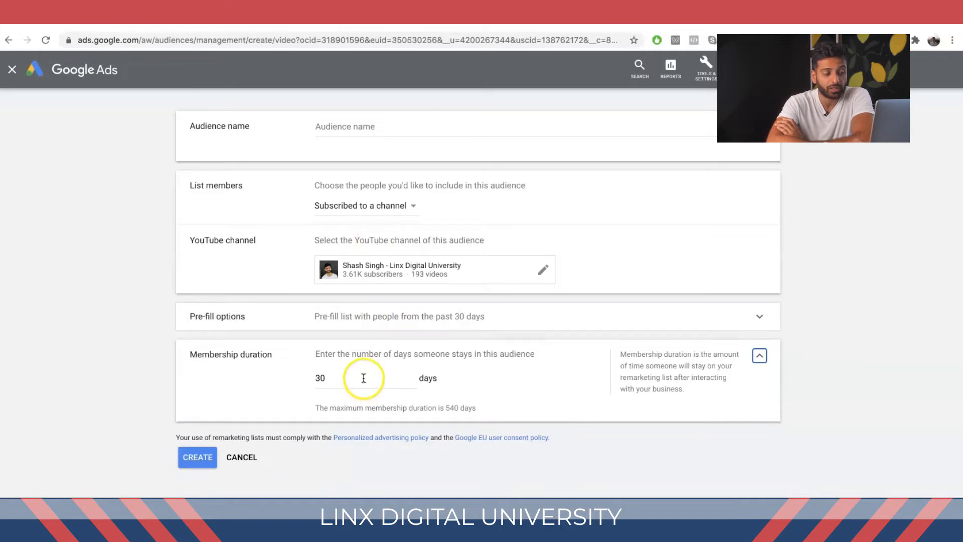
Step: Switch list members to Viewed any video from a channel and set membership duration to 2 days
click(410, 206)
click(393, 218)
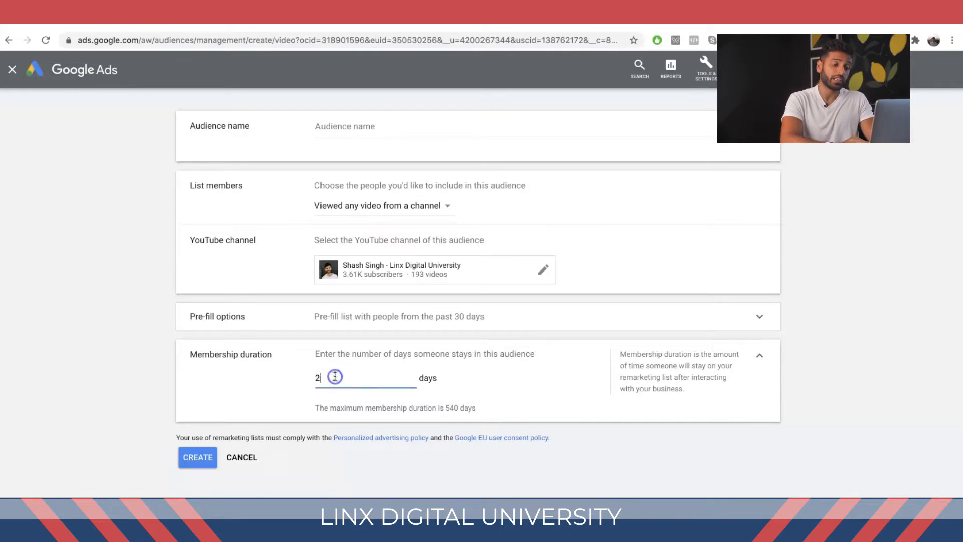
click(322, 394)
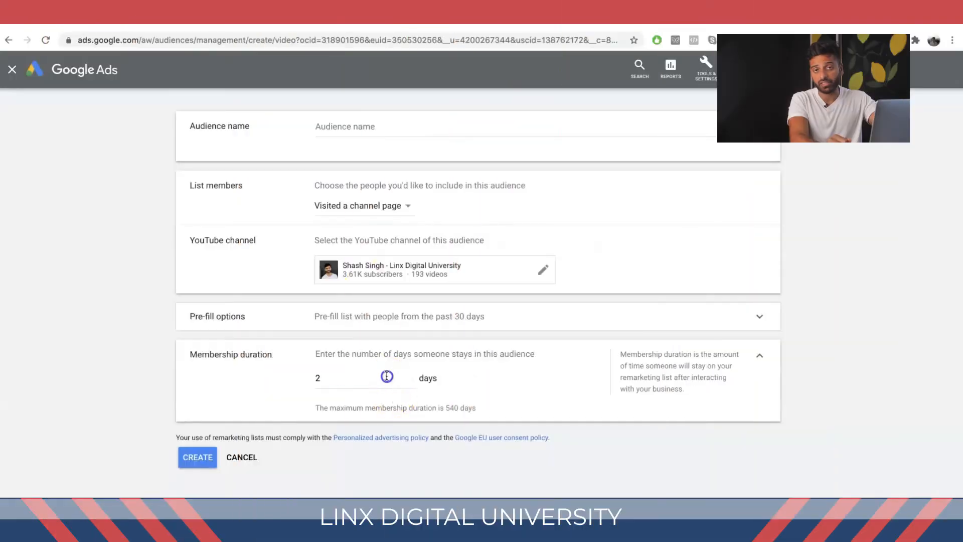
Step: Set the list members option to Visited a channel page
click(387, 376)
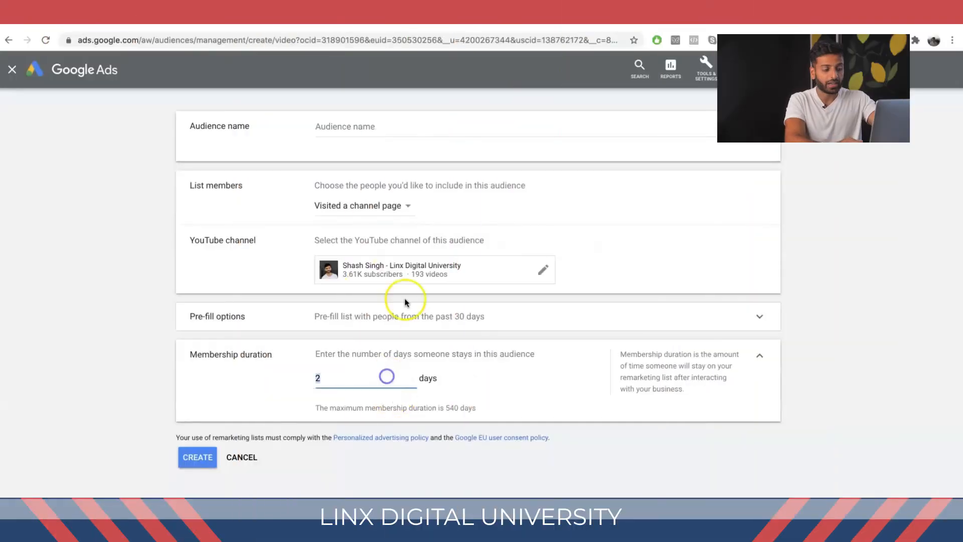
click(389, 211)
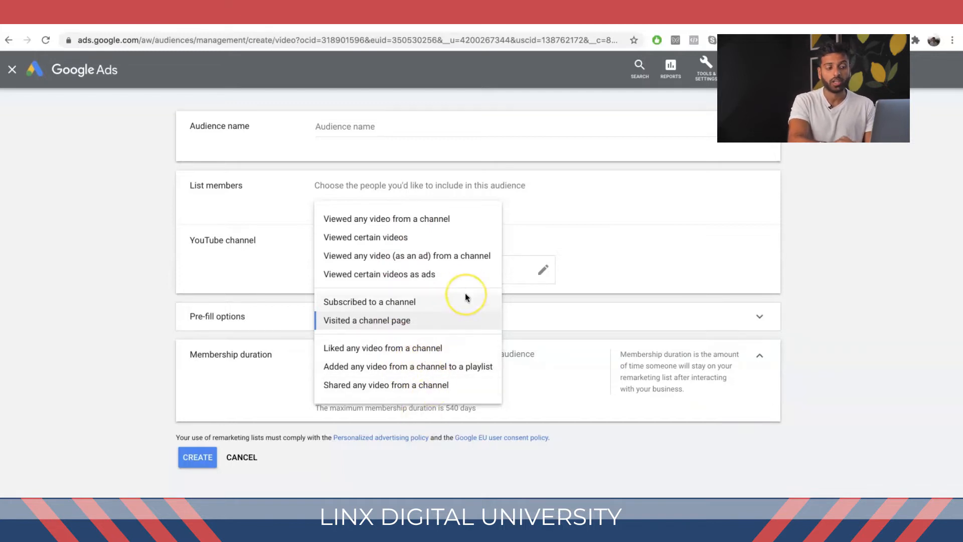
click(577, 71)
Step: Expand pre-fill options and keep pre-filling the list with people matching the rules within the past 30 days
click(549, 330)
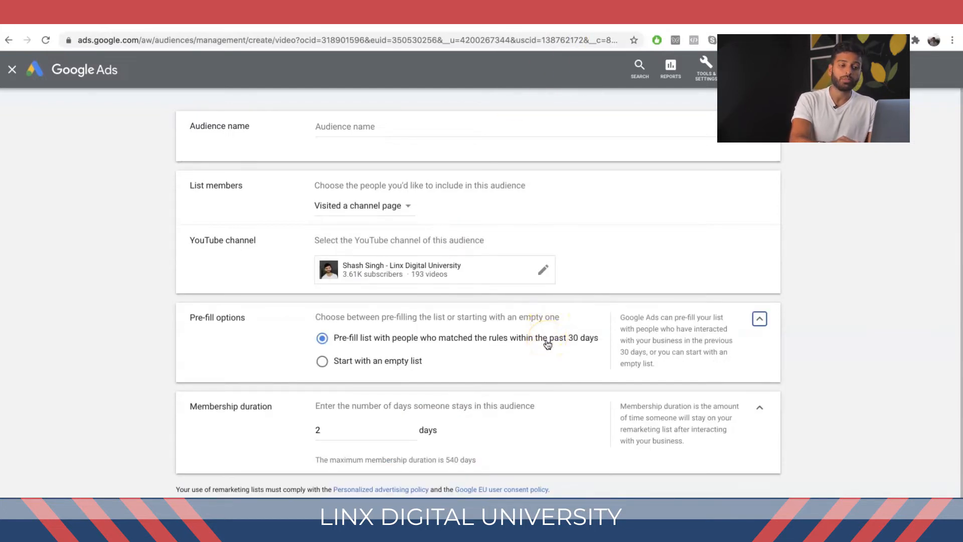
click(501, 336)
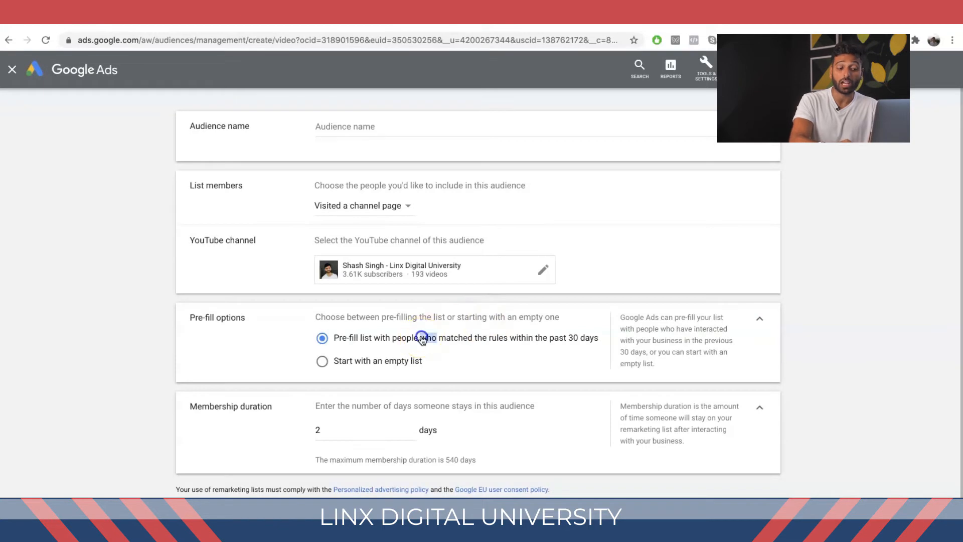
triple_click(422, 339)
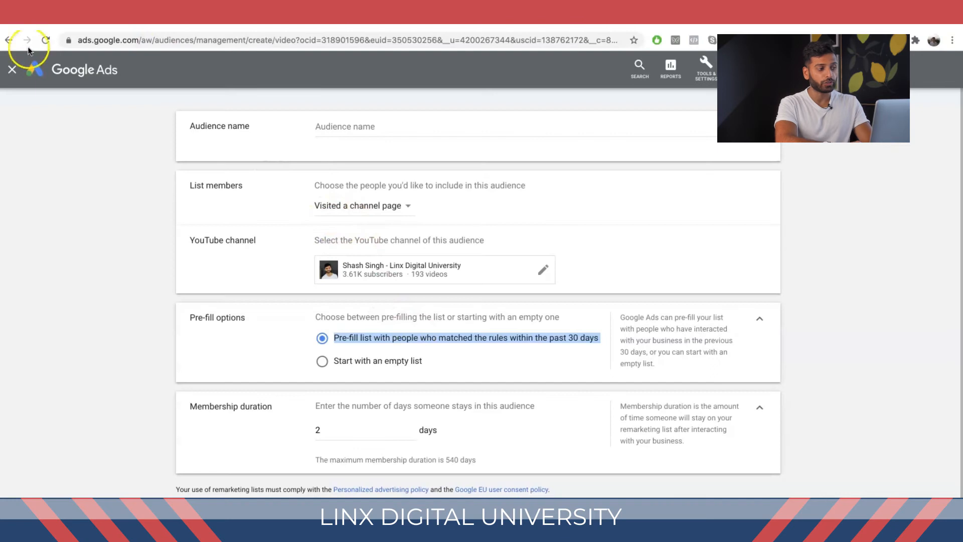
Step: Close the audience form without creating it, then go back to reopen the new YouTube users audience form
click(12, 69)
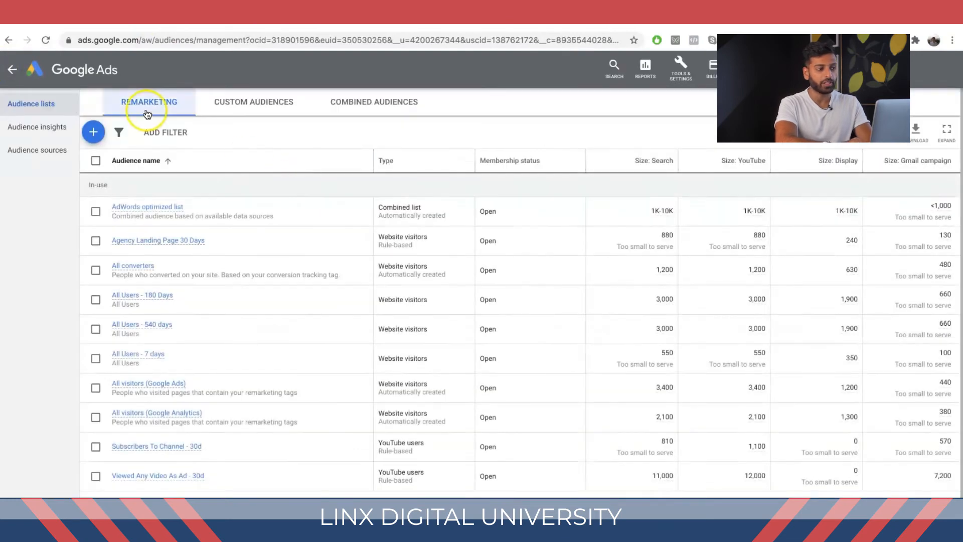
click(9, 39)
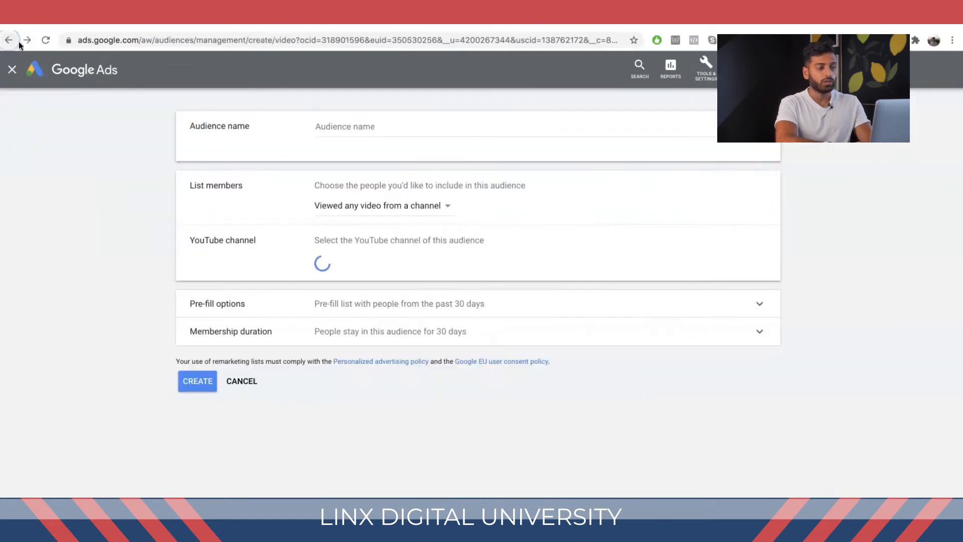
Step: Leave the audience form and start creating a new campaign from the campaigns overview
click(9, 39)
click(13, 69)
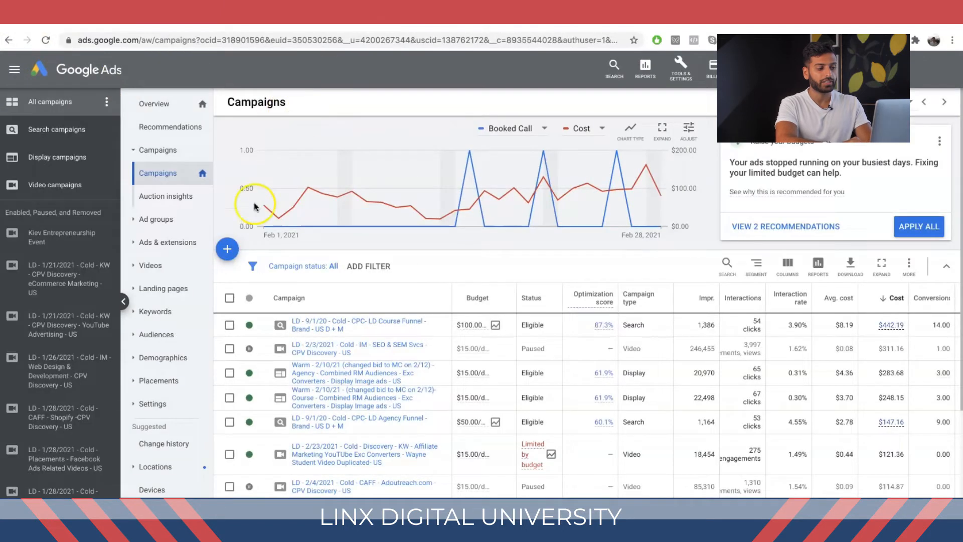
click(231, 250)
click(284, 290)
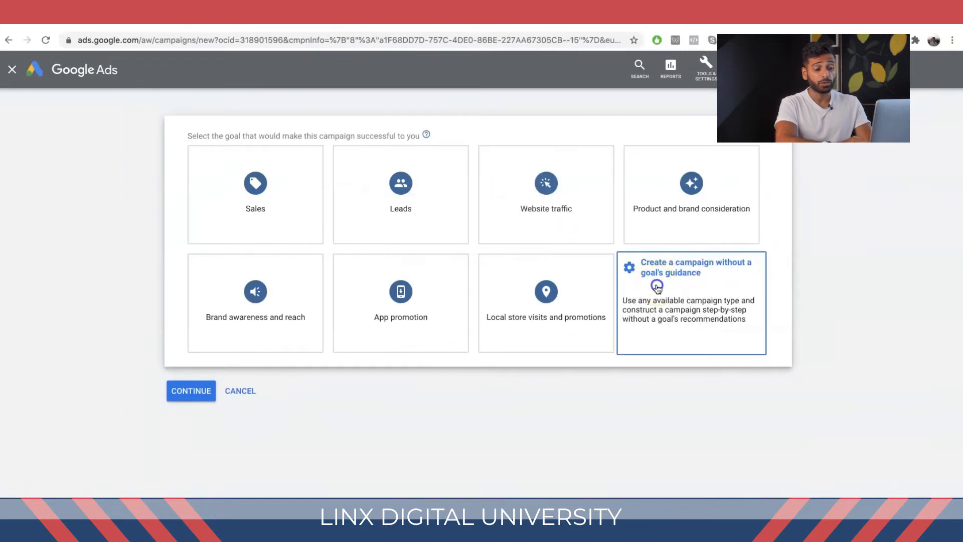
Step: Choose to create a campaign without a goal's guidance and select the Drive conversions video campaign subtype
click(657, 288)
click(629, 301)
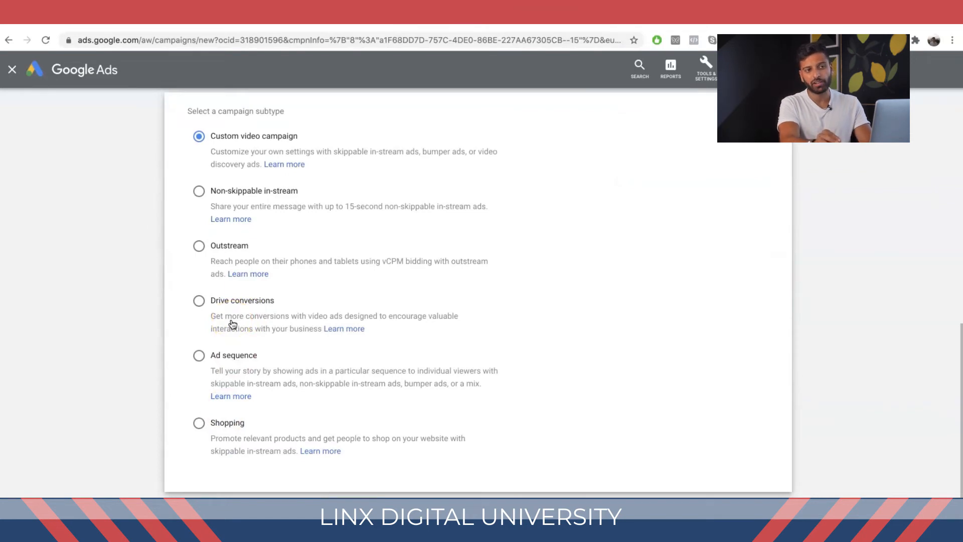
click(237, 298)
scroll(233, 426, down, 2)
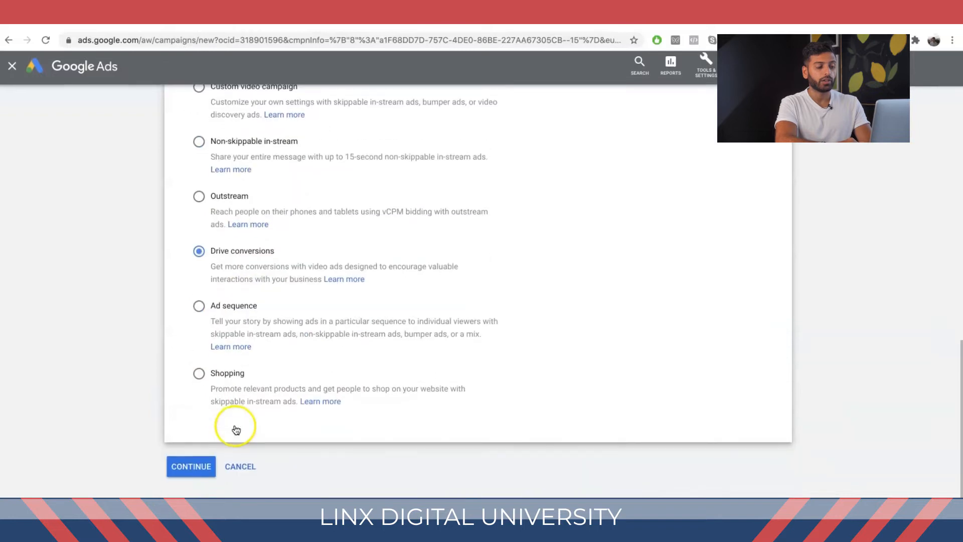
click(190, 465)
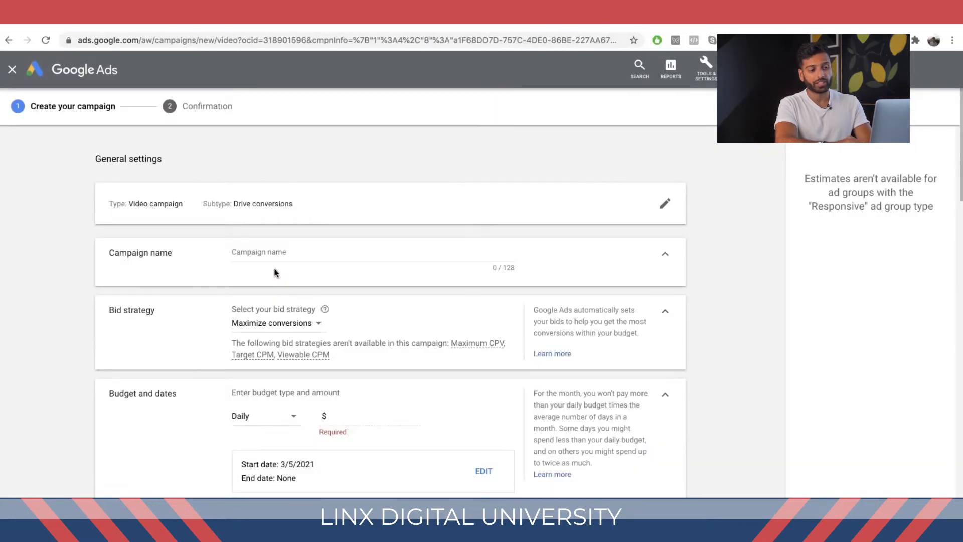
Step: Set the ad group type to Standard in the campaign setup
scroll(279, 308, down, 1)
click(276, 311)
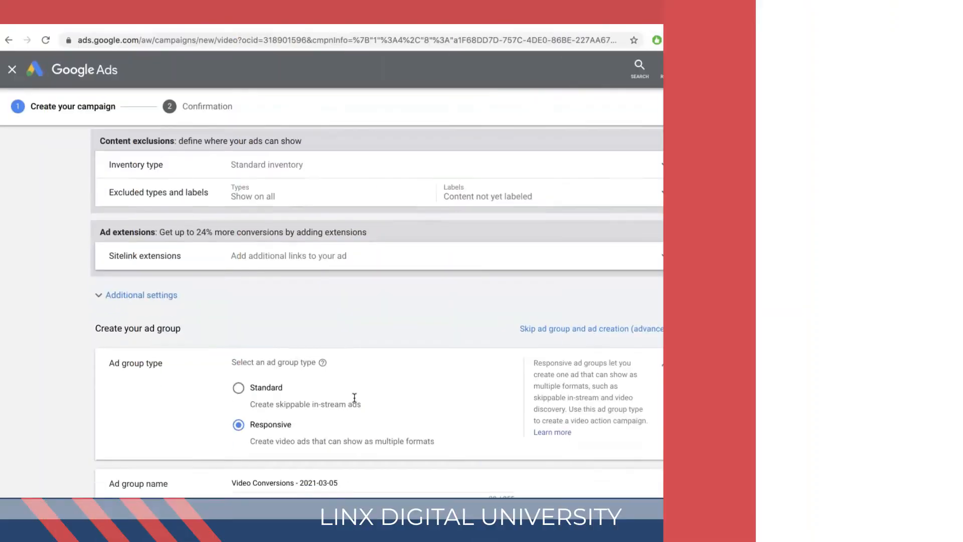
scroll(115, 252, down, 2)
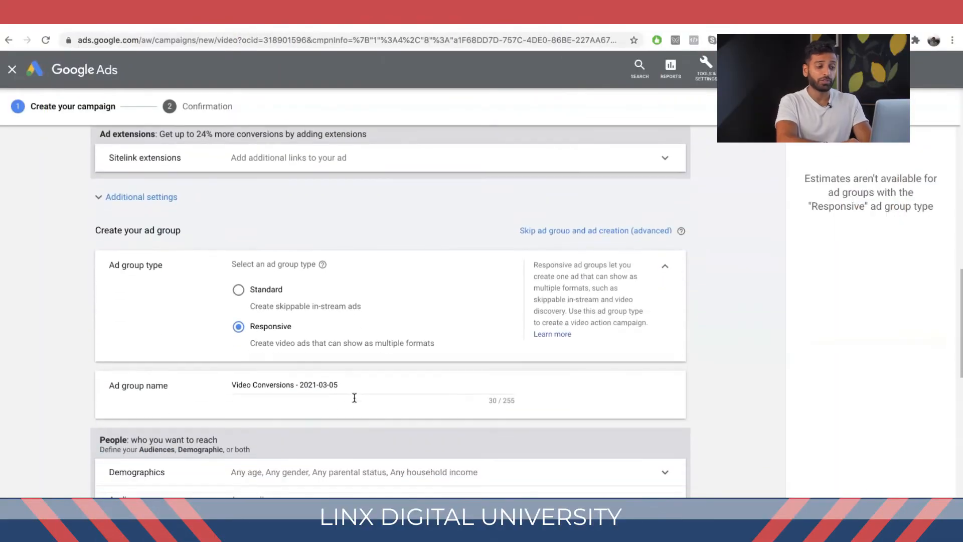
click(239, 290)
Step: Expand the Audiences targeting section and browse its audience categories, including Other audiences
scroll(251, 316, down, 8)
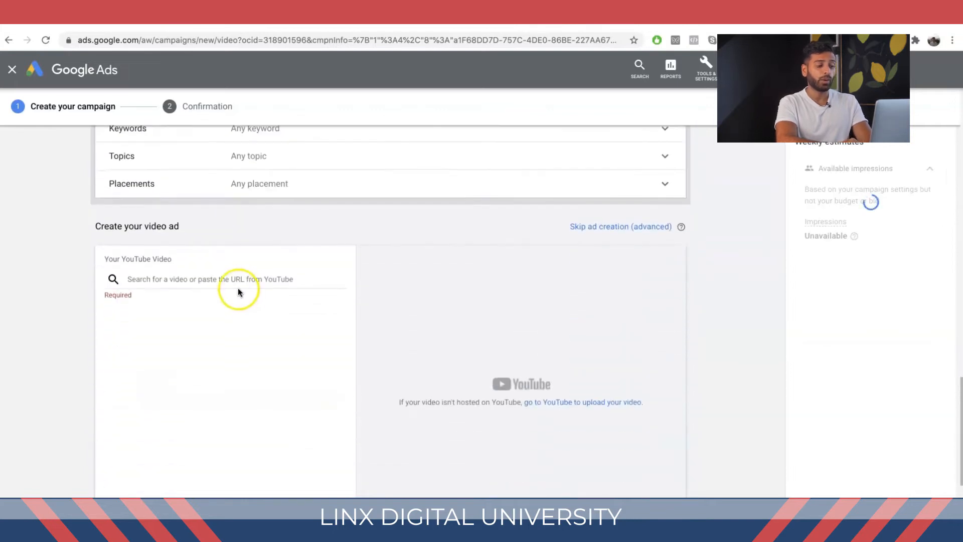
scroll(251, 193, up, 3)
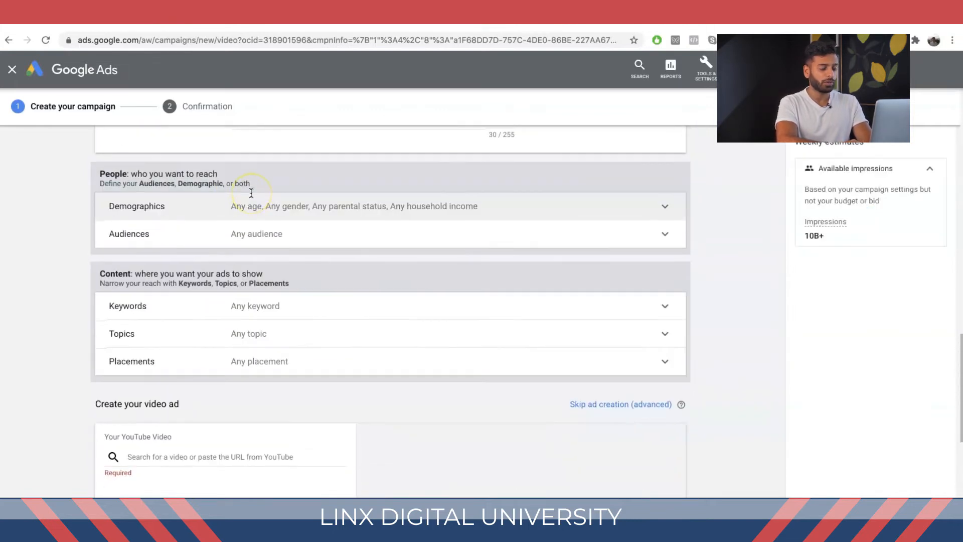
click(276, 246)
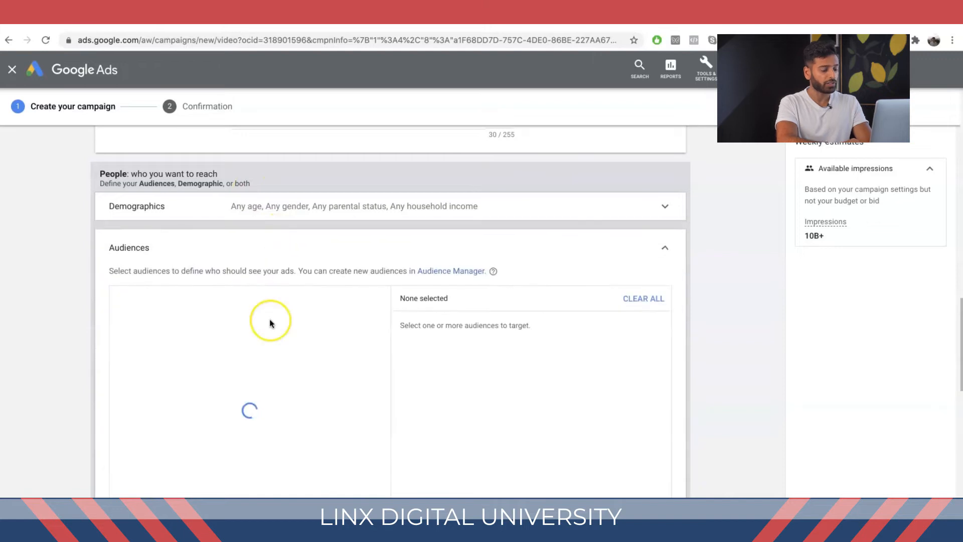
scroll(269, 323, down, 3)
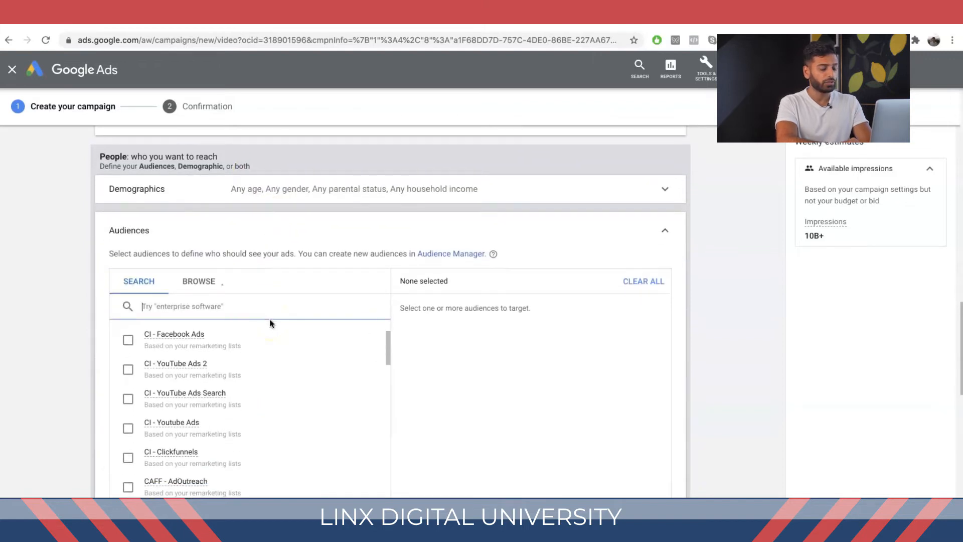
click(201, 283)
click(228, 361)
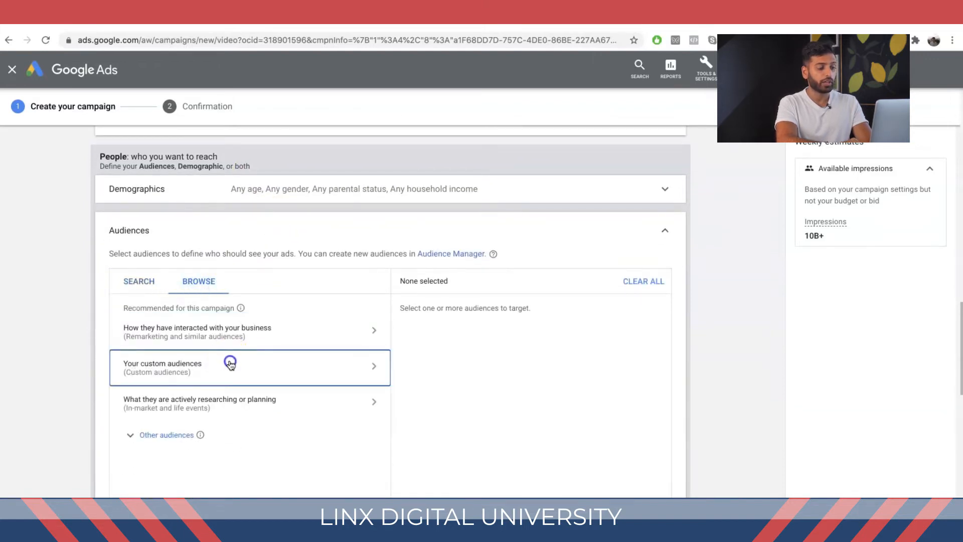
click(189, 433)
scroll(215, 372, down, 1)
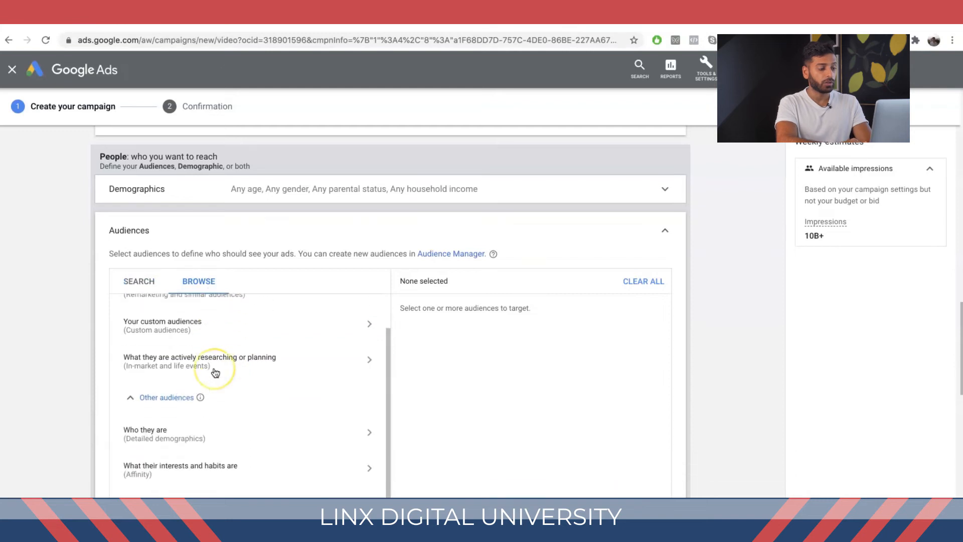
scroll(215, 372, down, 1)
scroll(215, 372, up, 2)
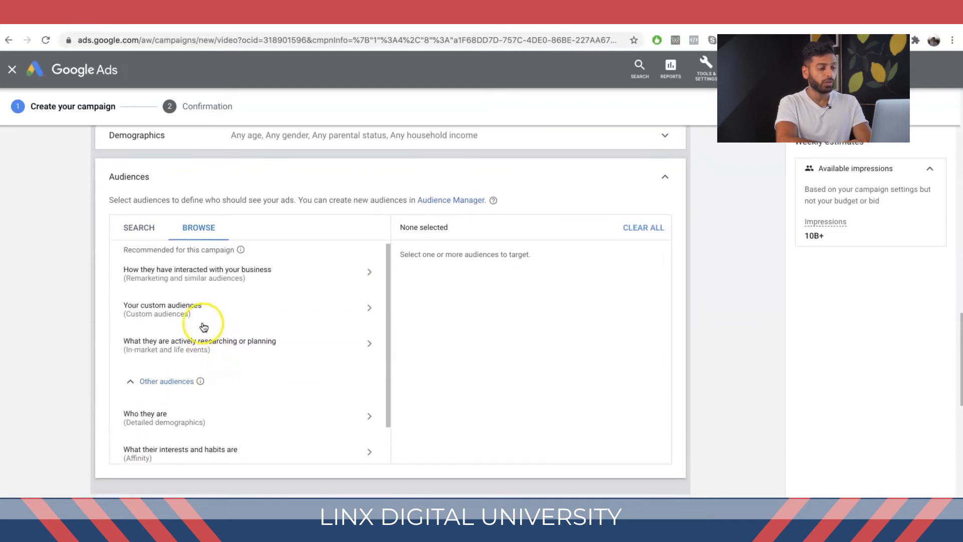
scroll(198, 341, down, 1)
scroll(198, 344, up, 2)
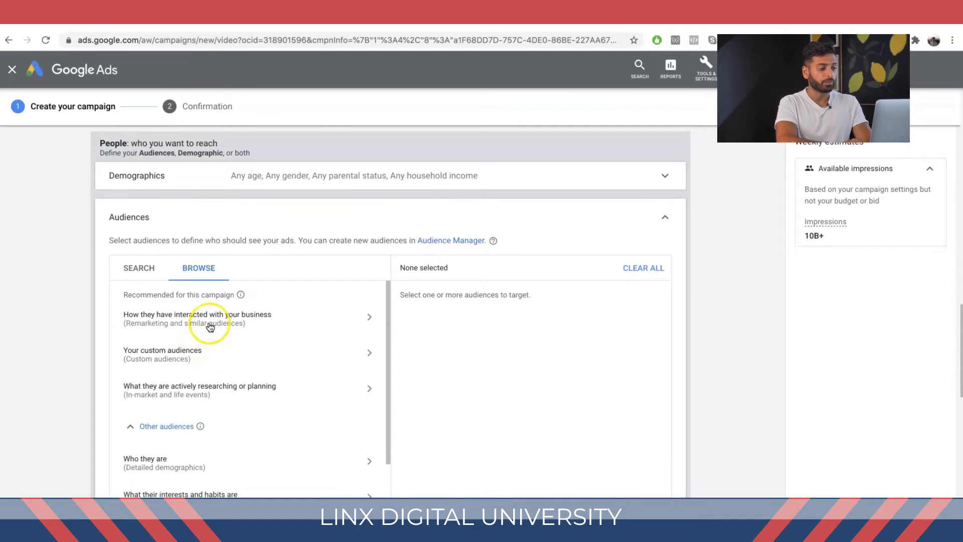
Step: Open the How they have interacted with your business category and tick Viewed Any Video From Channel - 30d under YouTube users
click(210, 327)
click(211, 327)
click(143, 300)
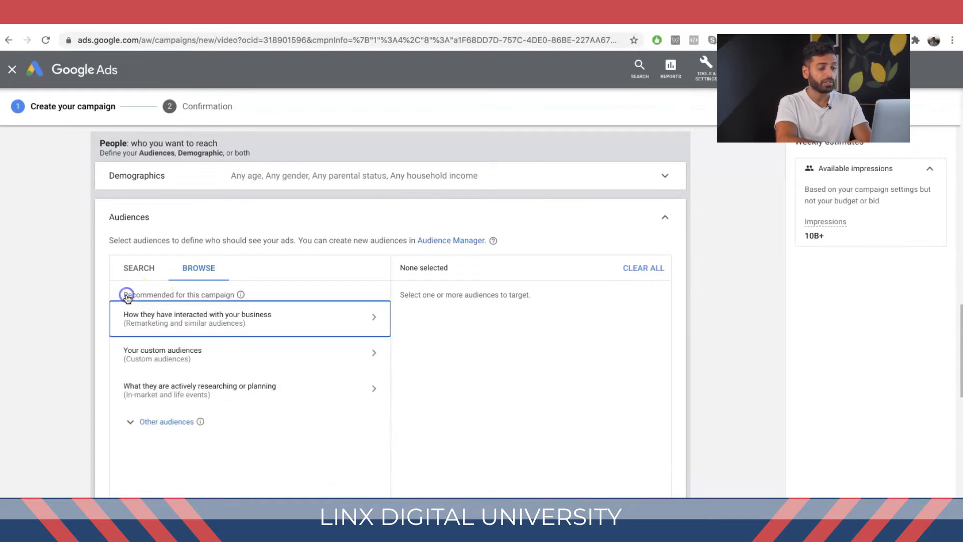
click(195, 324)
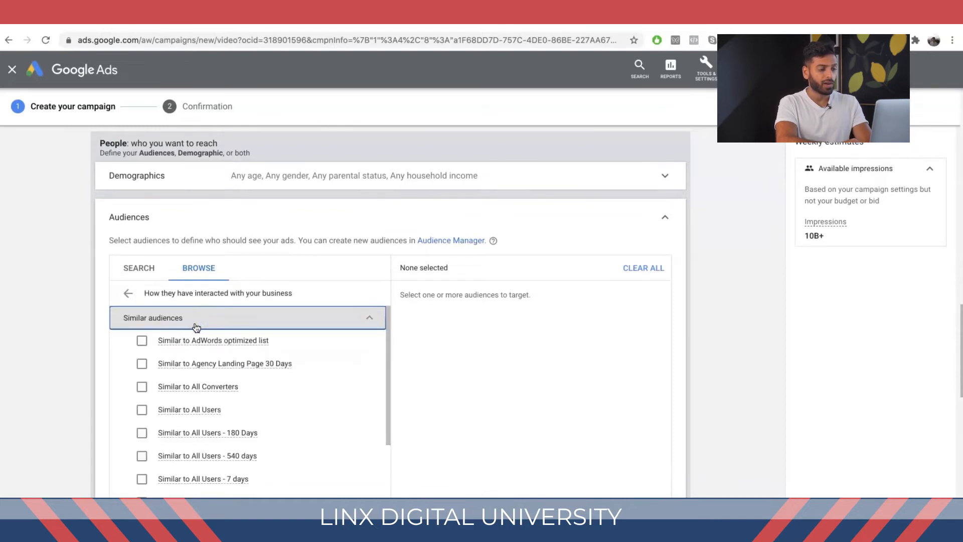
scroll(198, 326, down, 3)
click(178, 457)
scroll(244, 339, down, 5)
scroll(244, 341, up, 5)
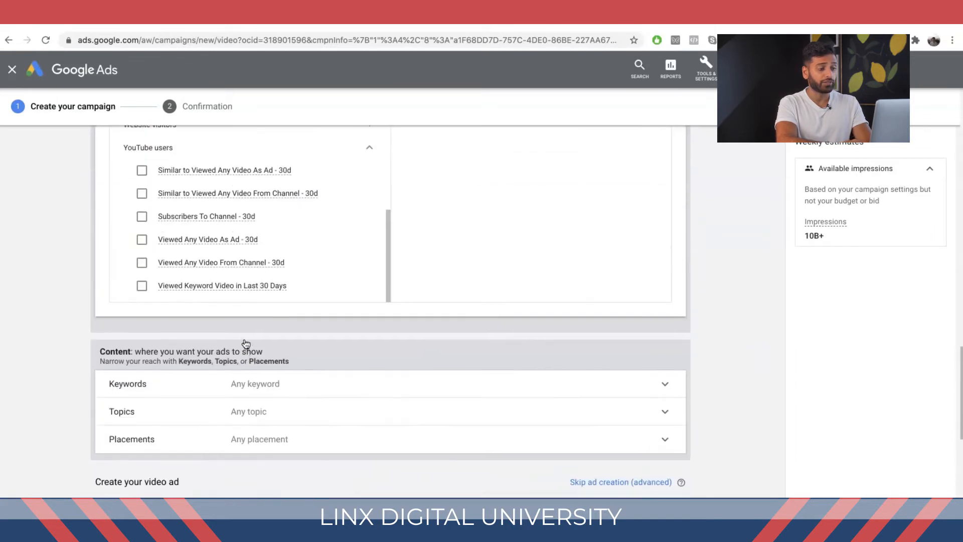
scroll(246, 343, down, 5)
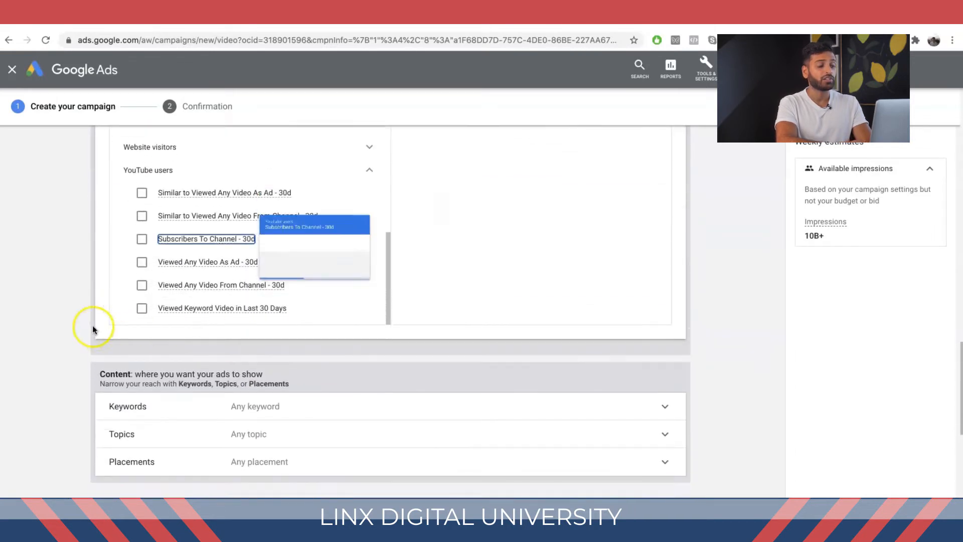
scroll(88, 325, up, 2)
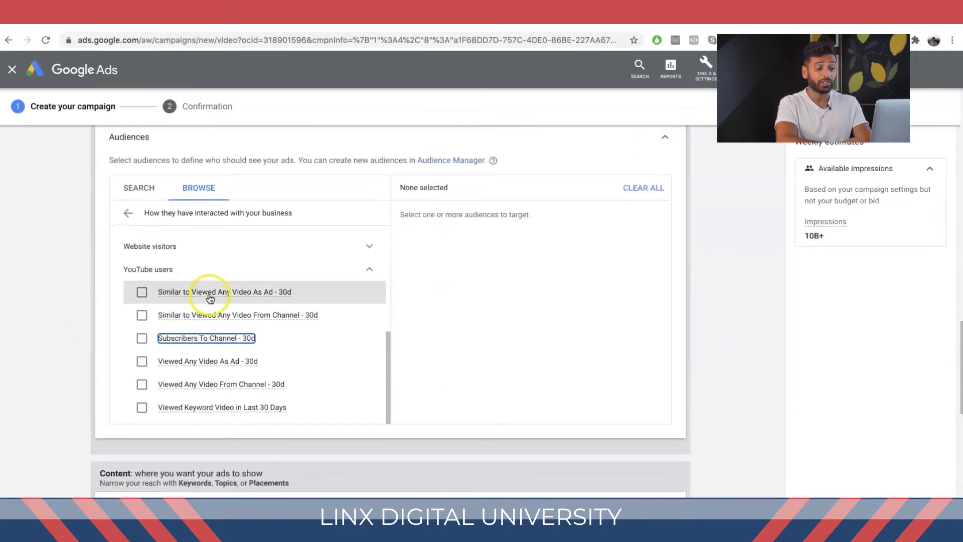
mouse_move(210, 298)
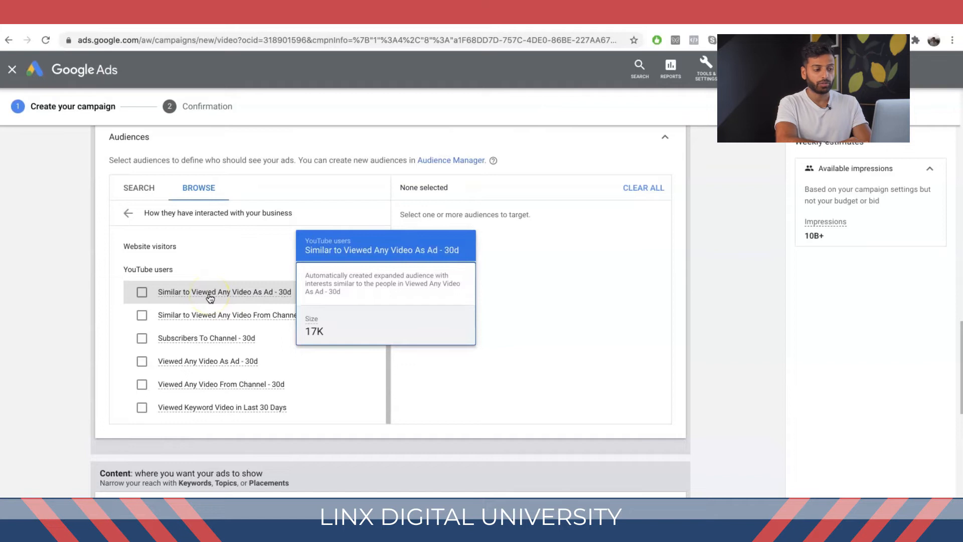
click(142, 384)
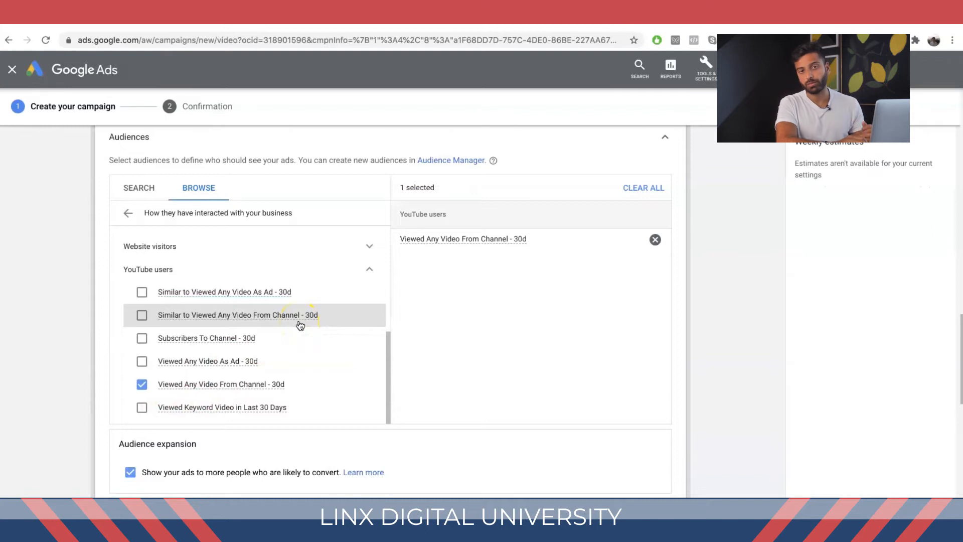
Step: Review the selected audience in the targeting panel and the strategy notes in the other browser tab
click(441, 392)
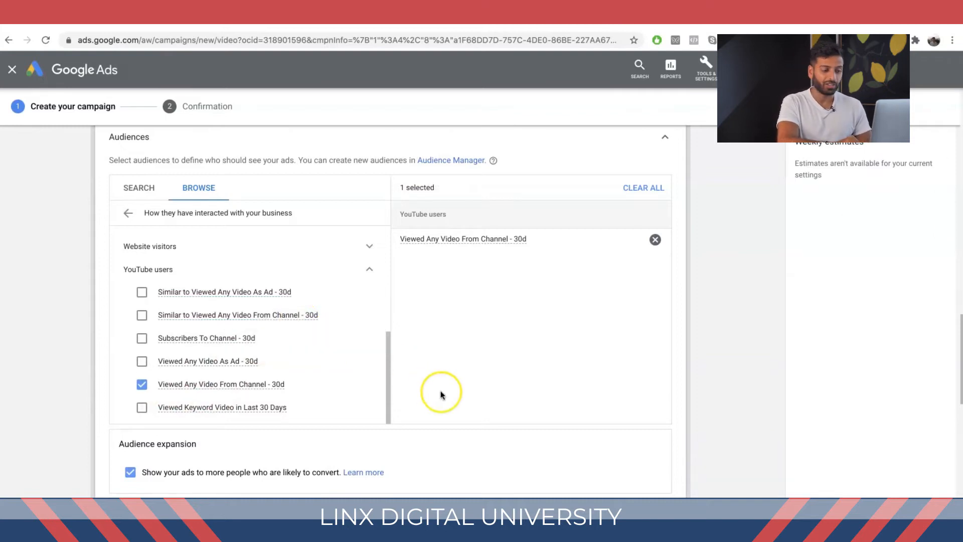
scroll(441, 394, down, 1)
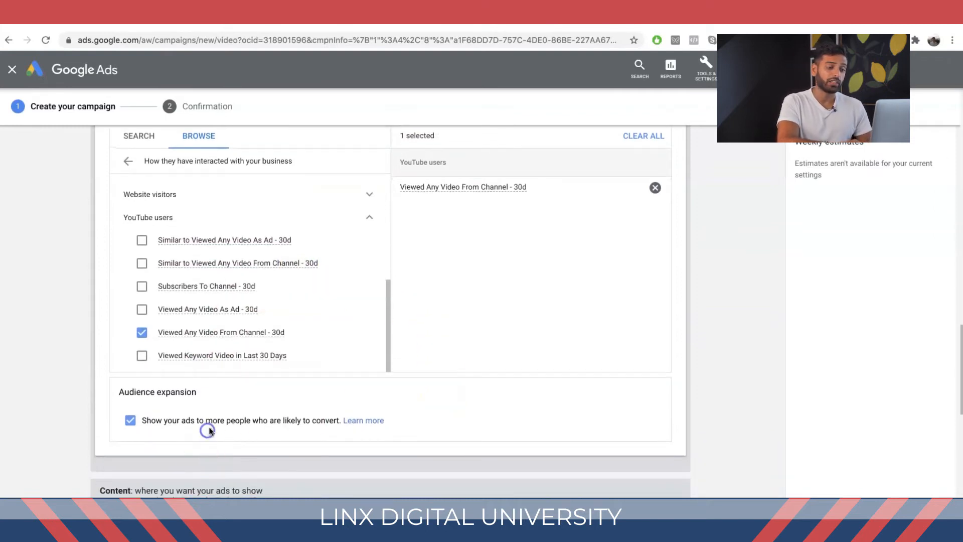
scroll(479, 304, up, 1)
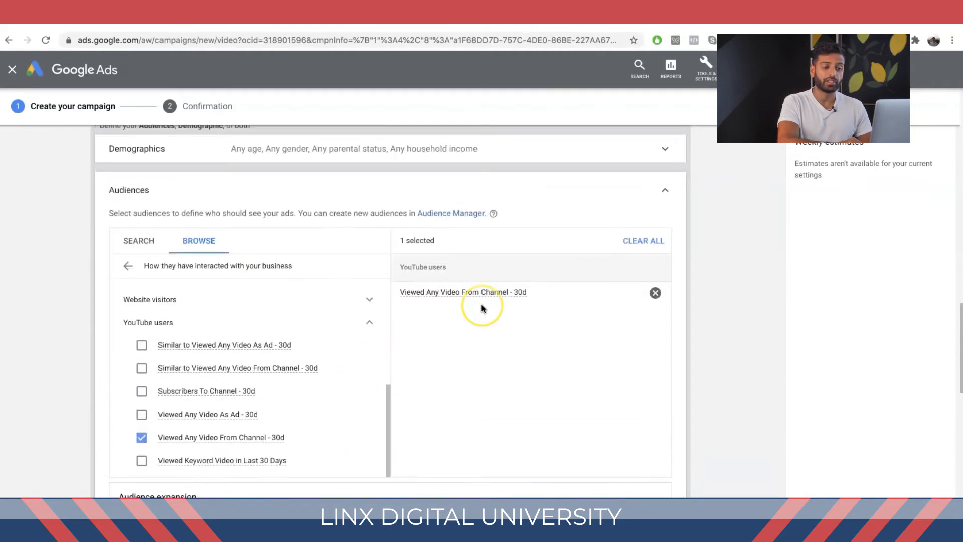
scroll(482, 308, up, 1)
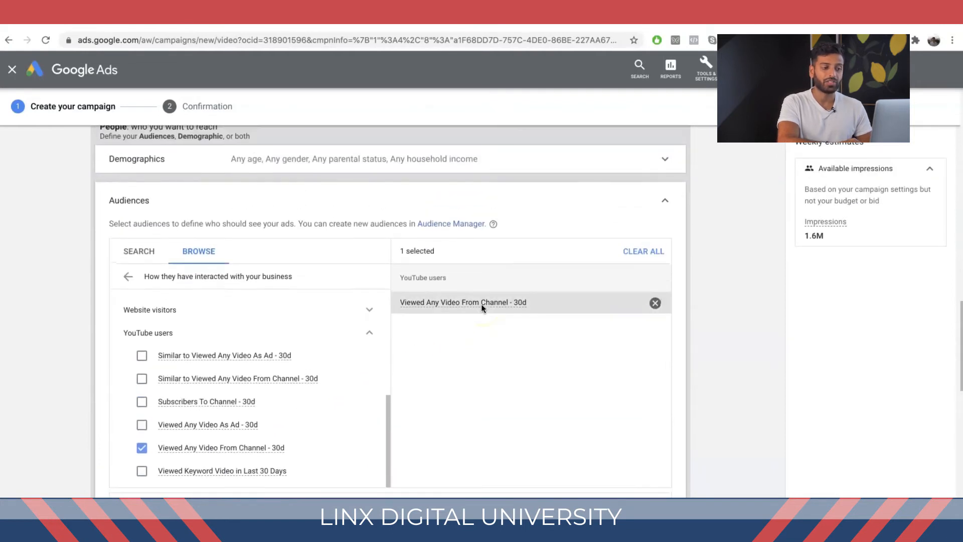
click(515, 360)
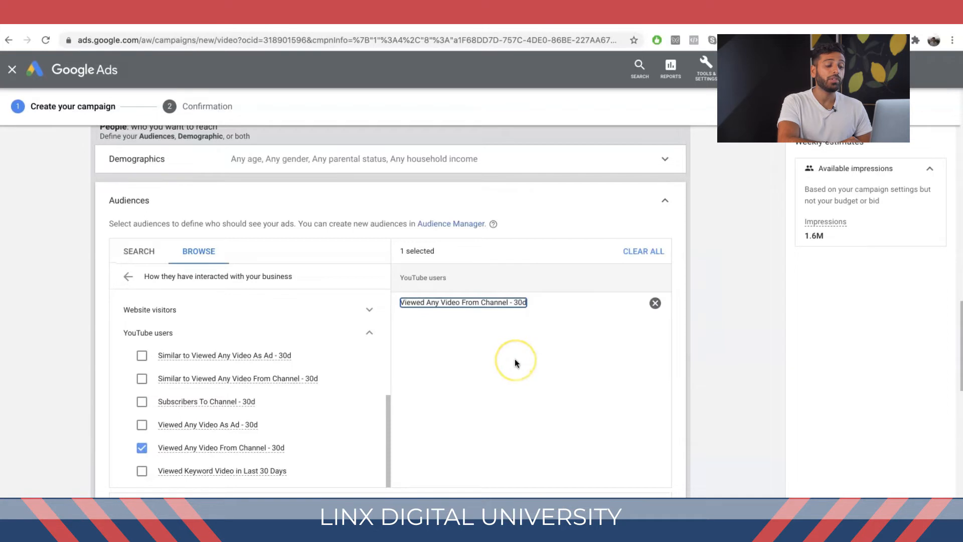
click(517, 310)
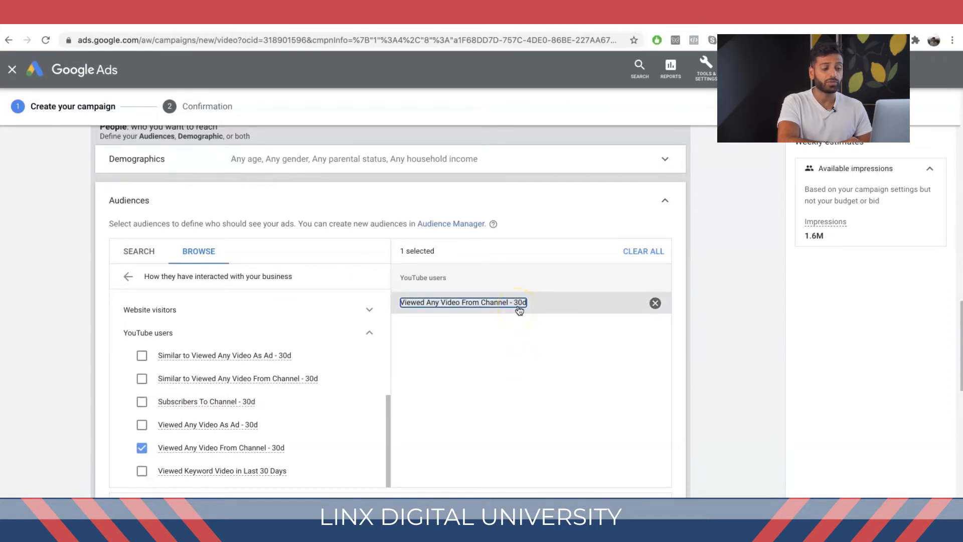
mouse_move(519, 311)
click(520, 195)
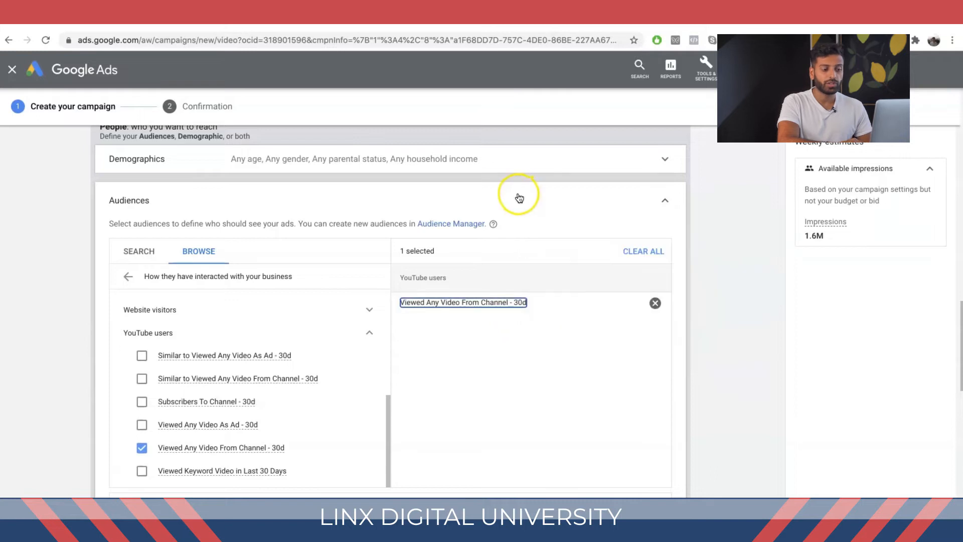
click(535, 16)
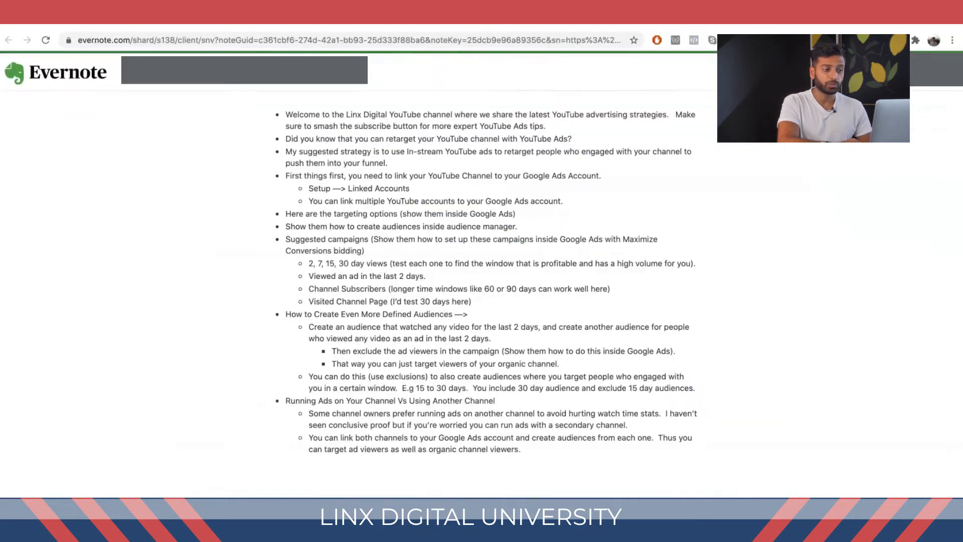
click(581, 16)
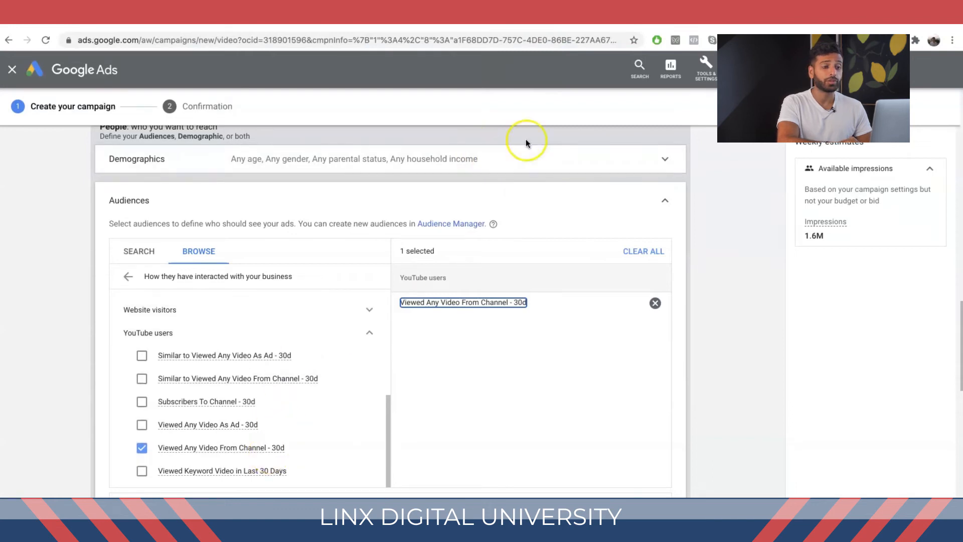
Step: Open Audience manager from Tools & Settings in a new browser tab
click(701, 77)
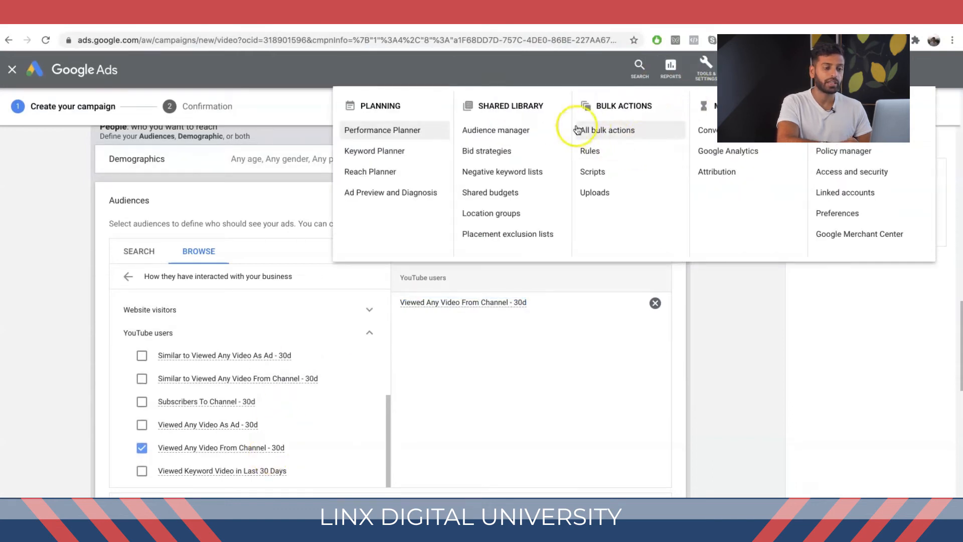
right_click(531, 130)
click(534, 132)
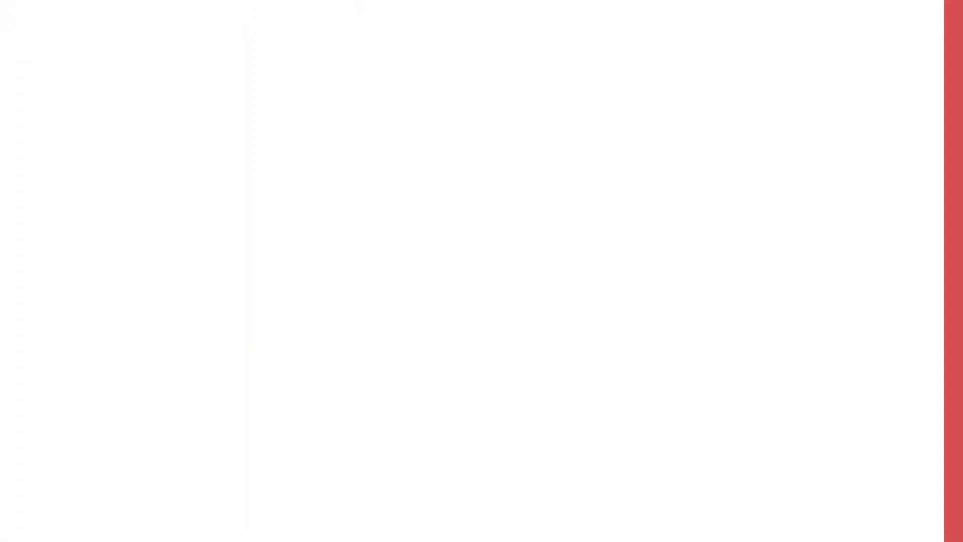
Step: Edit the membership duration of the new YouTube users audience, entering 0 days
key(BackSpace)
text(2)
key(BackSpace)
text(0)
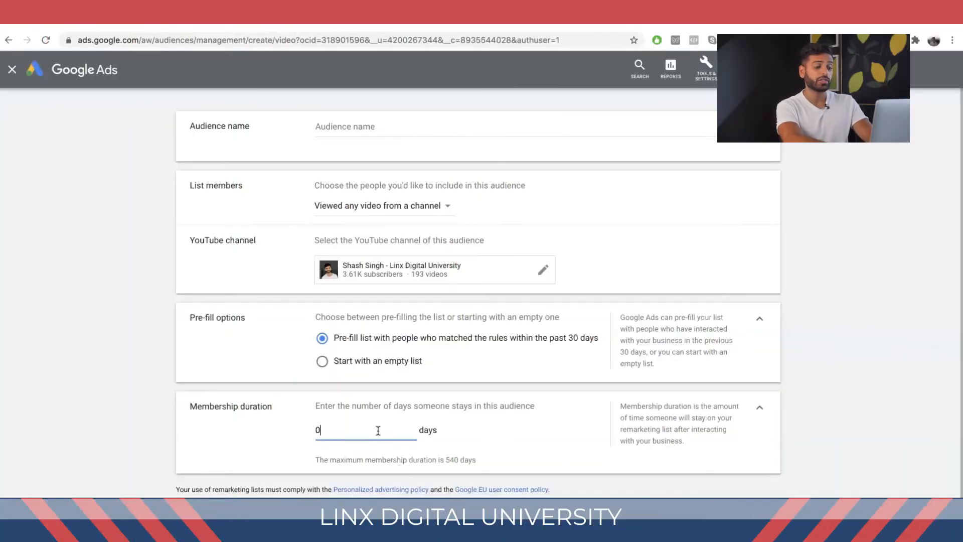
text(1)
key(BackSpace)
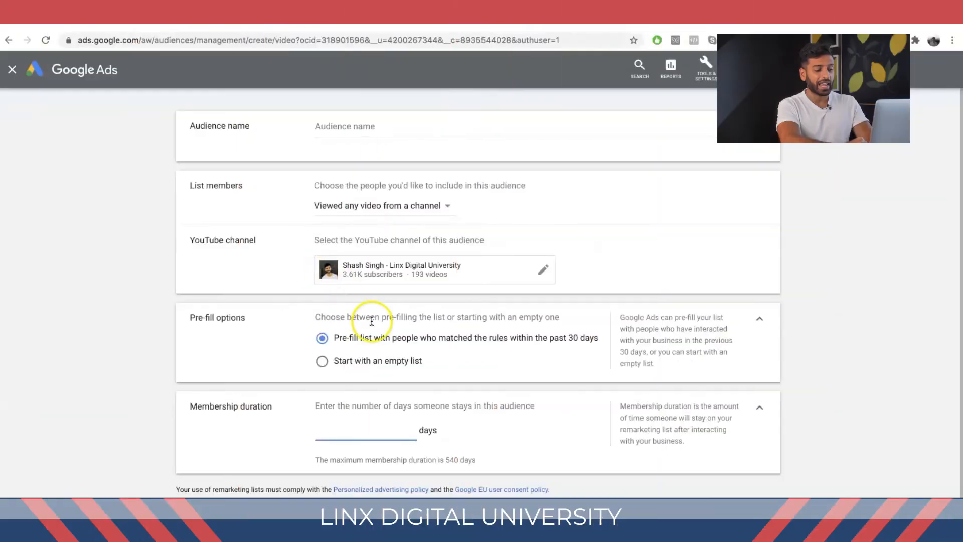
Step: Try the Viewed any video (as an ad) from a channel list members option with a 2-day membership duration
click(383, 207)
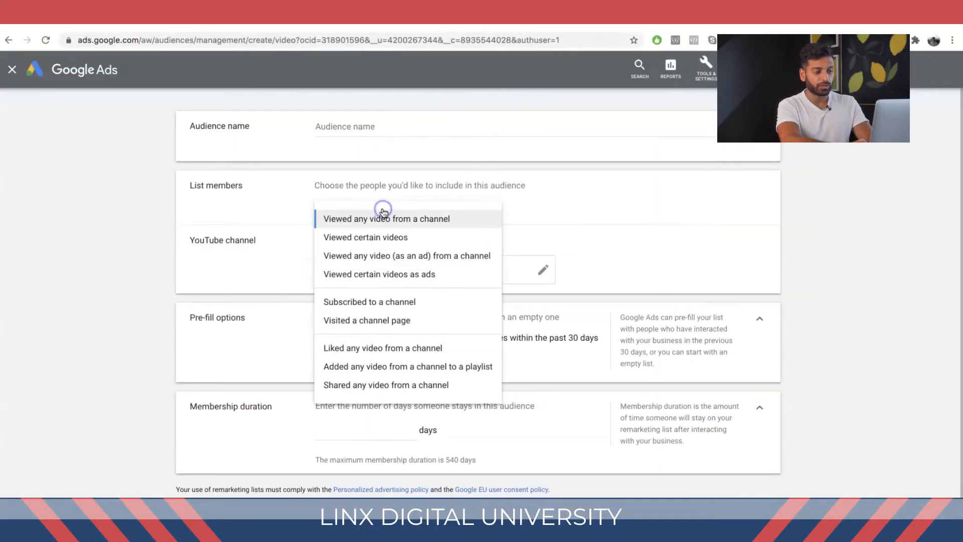
click(399, 256)
click(361, 423)
text(2)
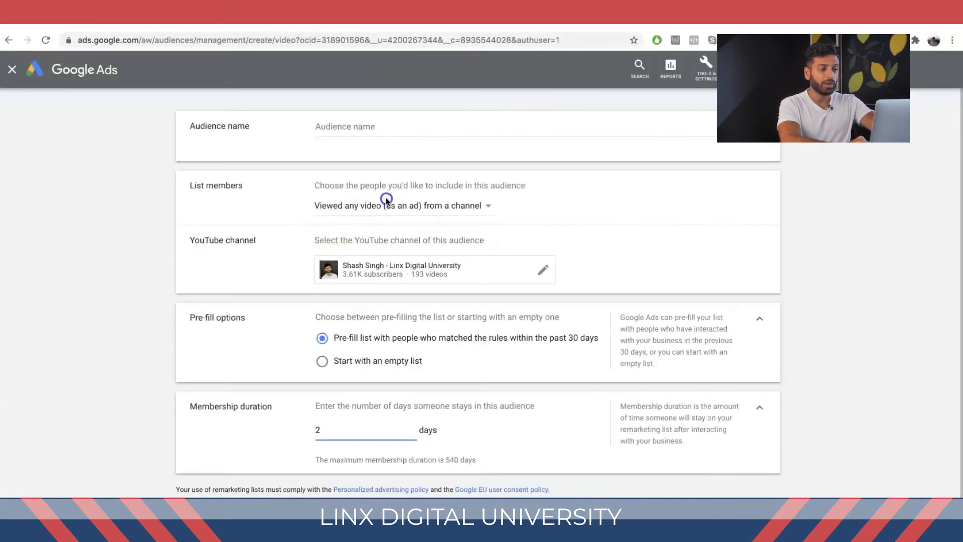
Step: Try the Subscribed to a channel and Visited a channel page list members options, clearing the membership duration
click(387, 206)
click(390, 302)
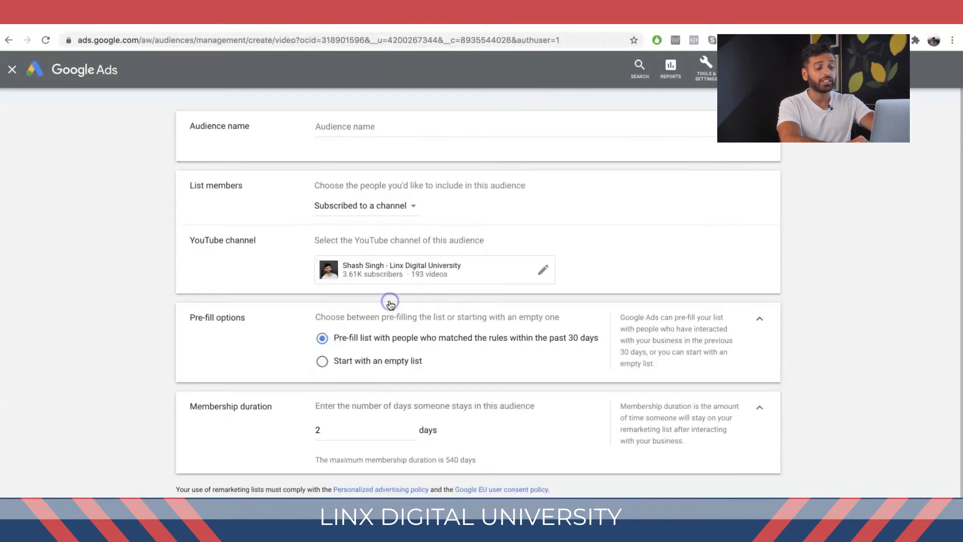
click(365, 436)
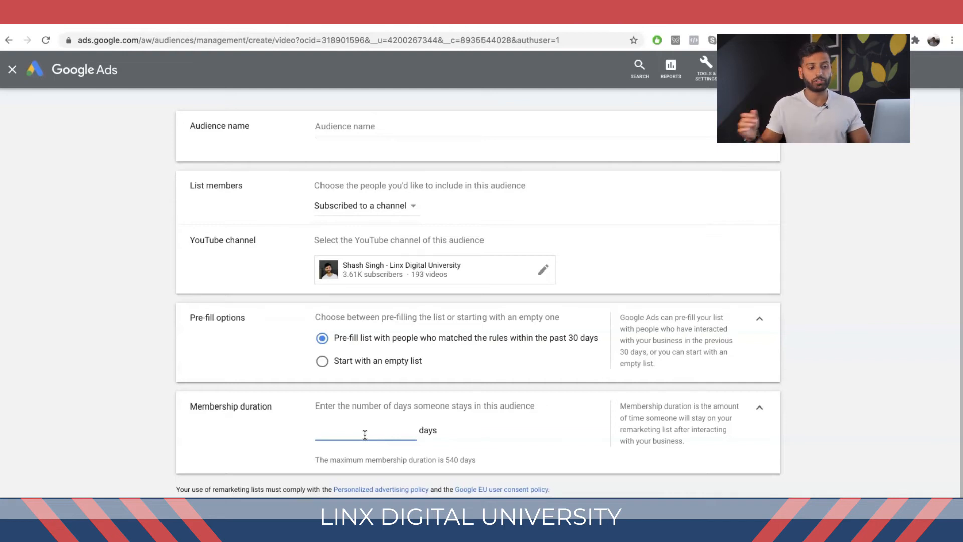
click(378, 201)
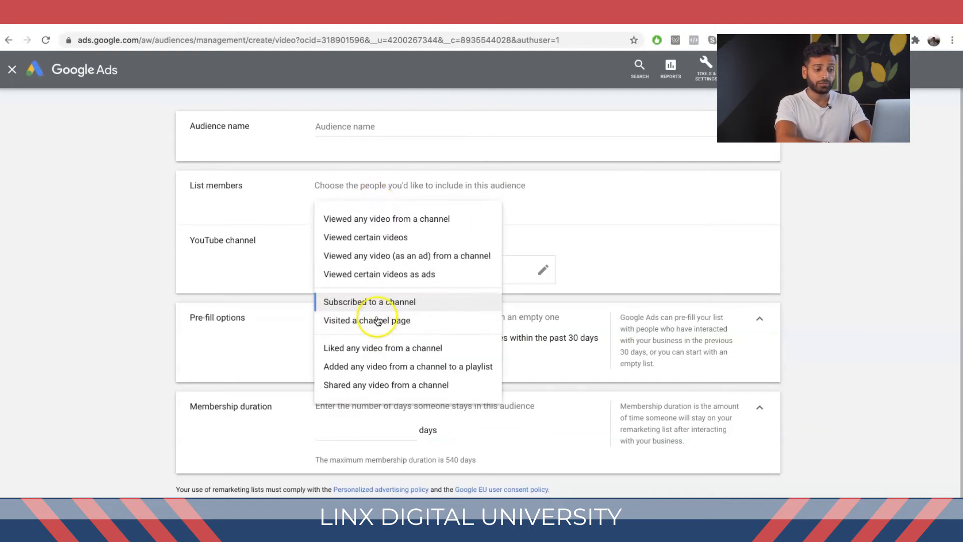
click(377, 320)
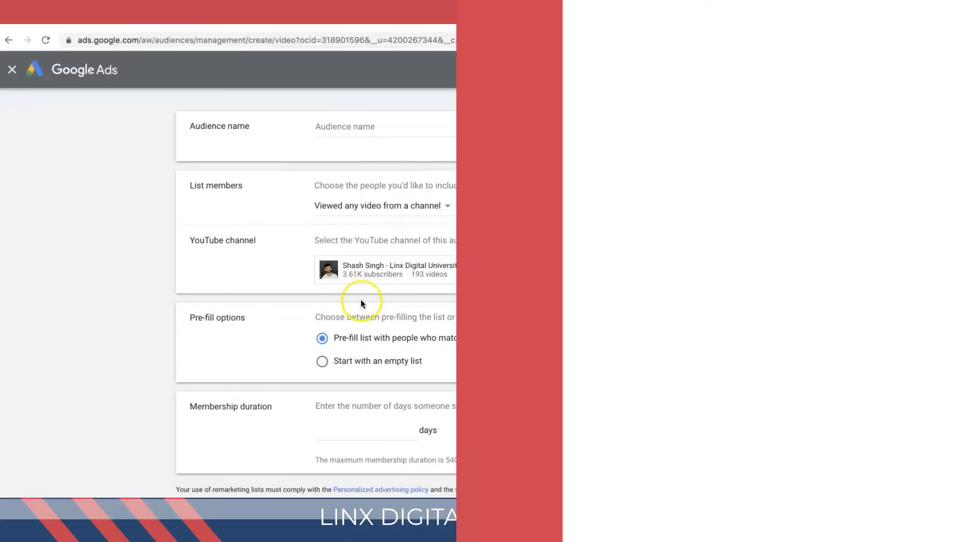
Step: Set the membership duration to 15 days, name the audience "15 Day Viewed Any YouTube Video from Chan" and create it
text(15)
scroll(382, 428, down, 1)
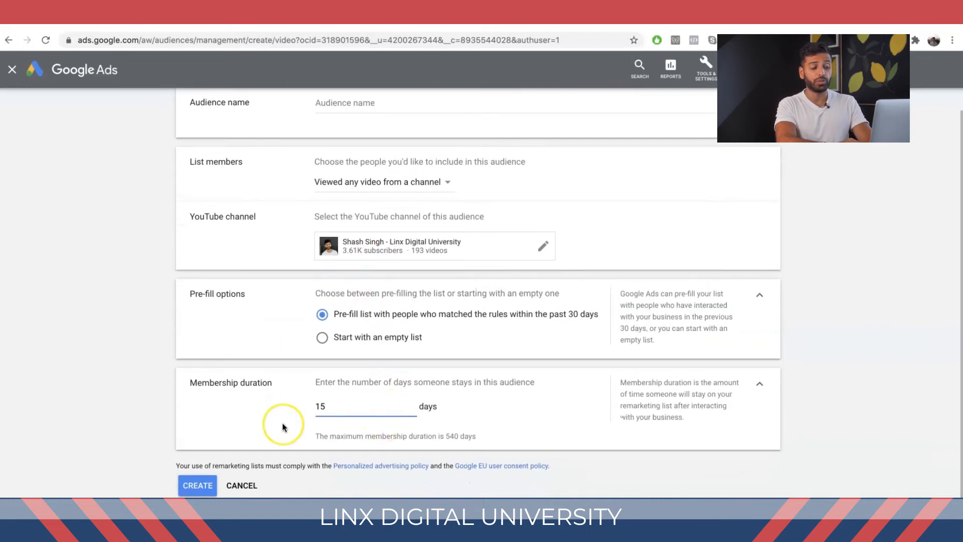
click(205, 485)
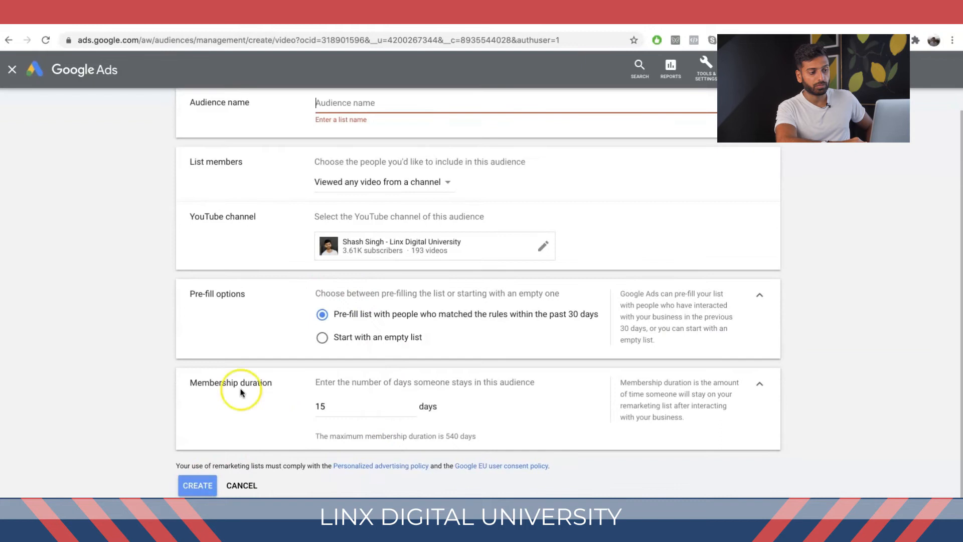
text(15)
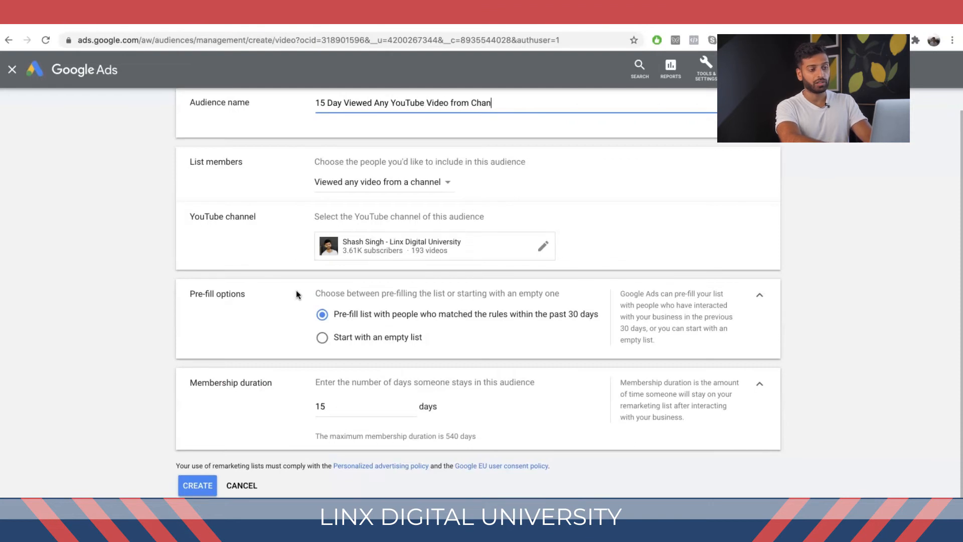
click(198, 485)
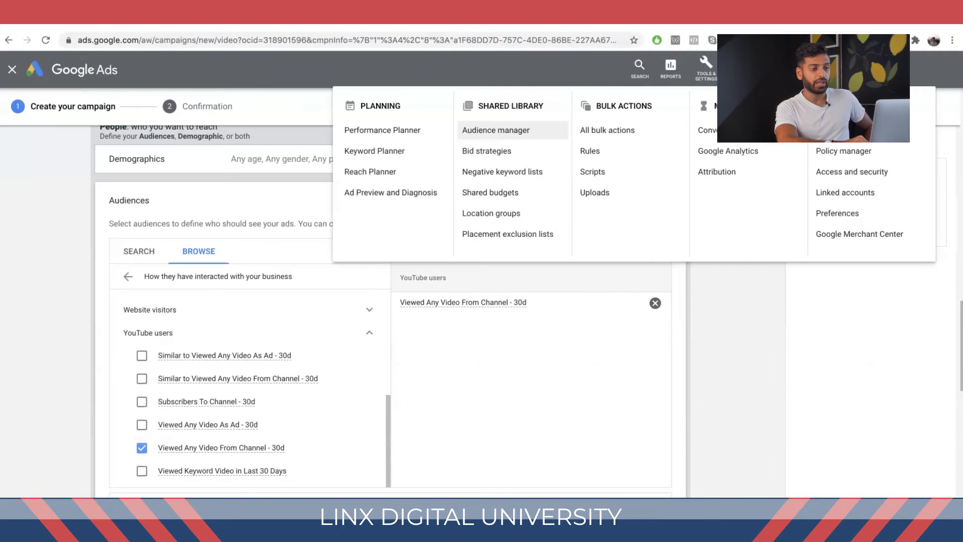
Step: Review the audience lists and other settings in the new campaign draft
scroll(351, 417, down, 1)
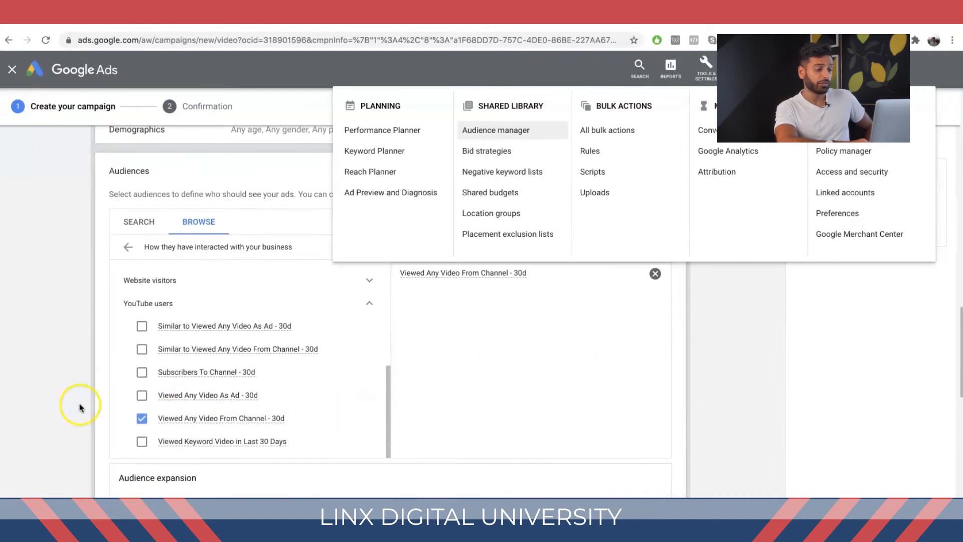
click(80, 405)
scroll(161, 402, down, 3)
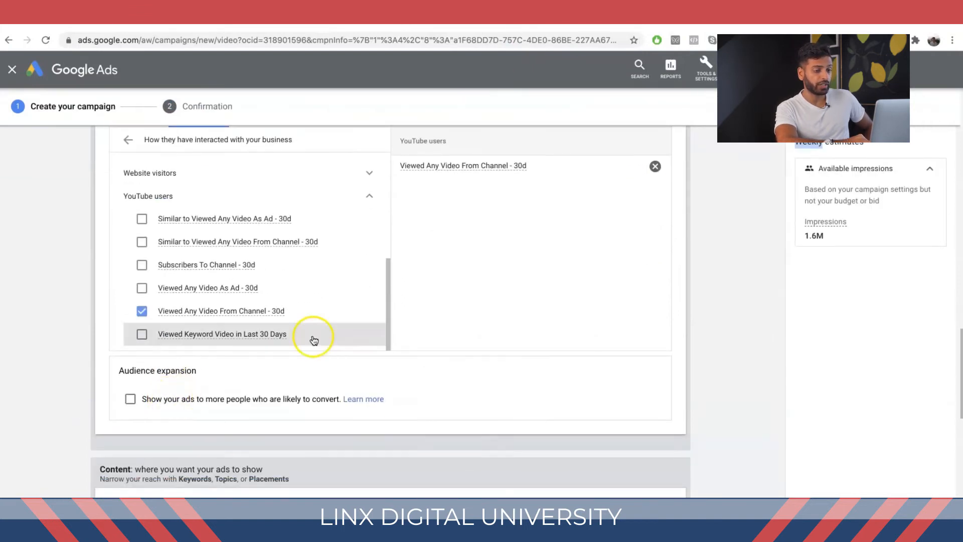
scroll(313, 340, up, 4)
scroll(313, 340, left, 5)
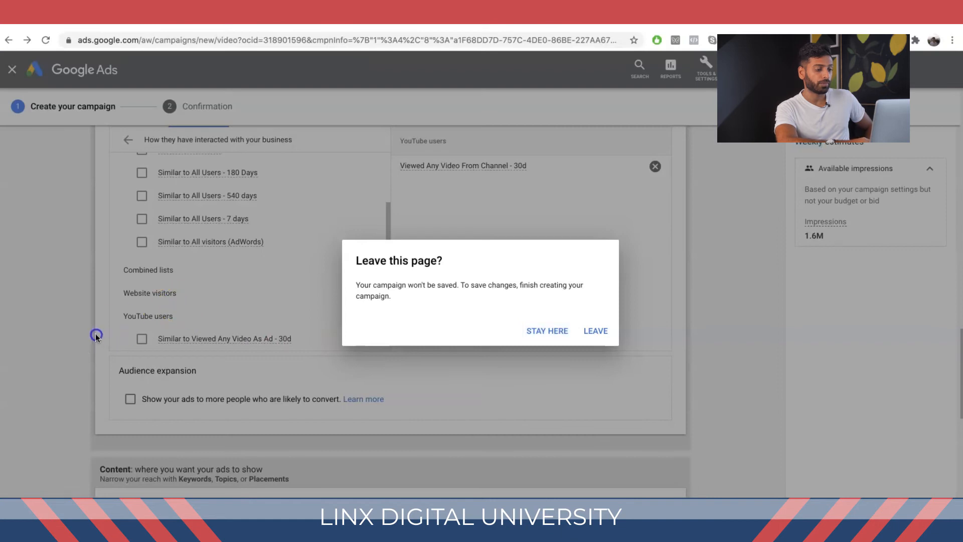
click(564, 331)
scroll(107, 281, up, 2)
click(127, 230)
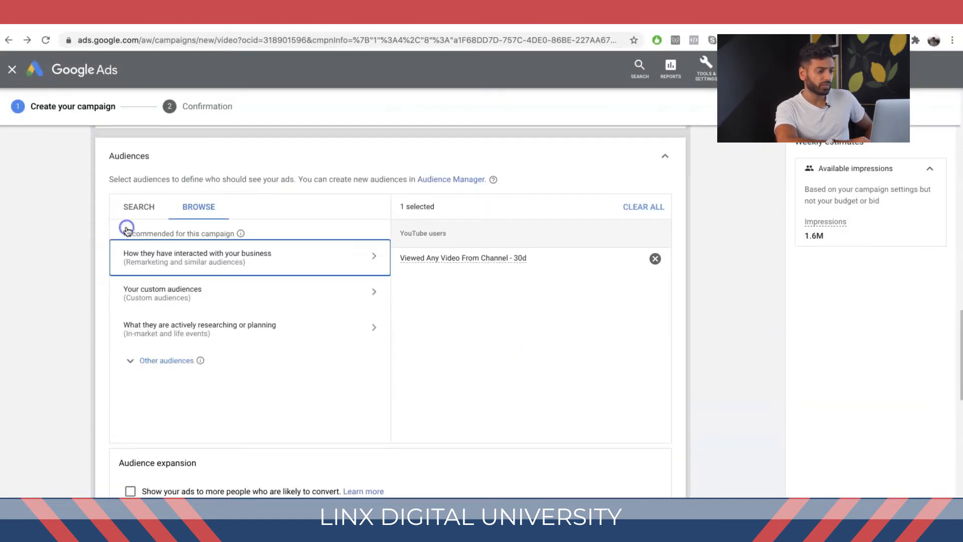
click(663, 159)
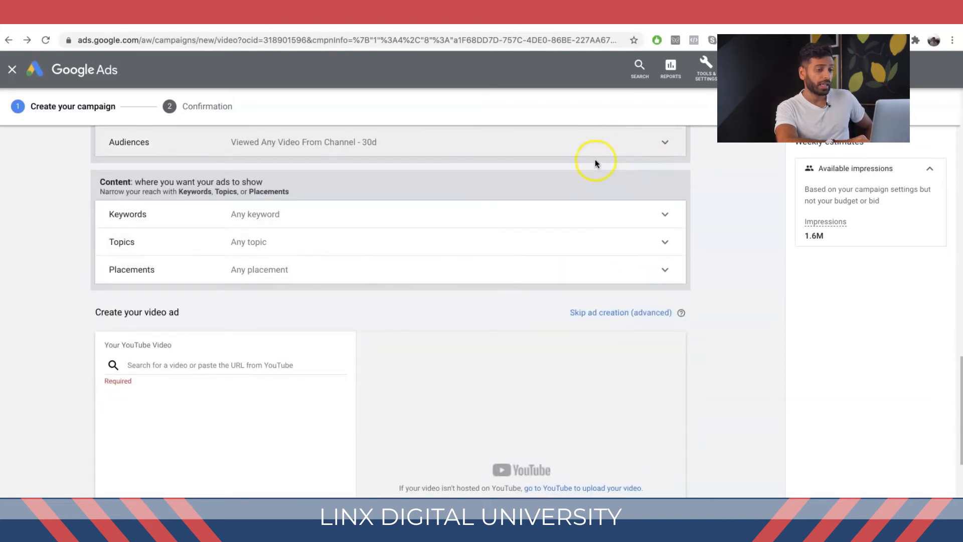
click(592, 144)
scroll(443, 357, down, 2)
scroll(443, 357, up, 3)
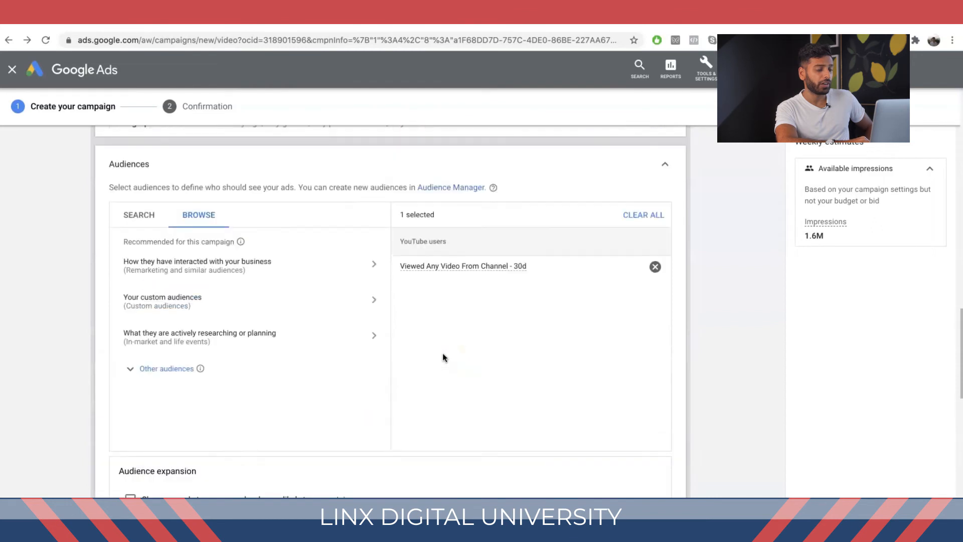
click(149, 231)
scroll(157, 396, down, 6)
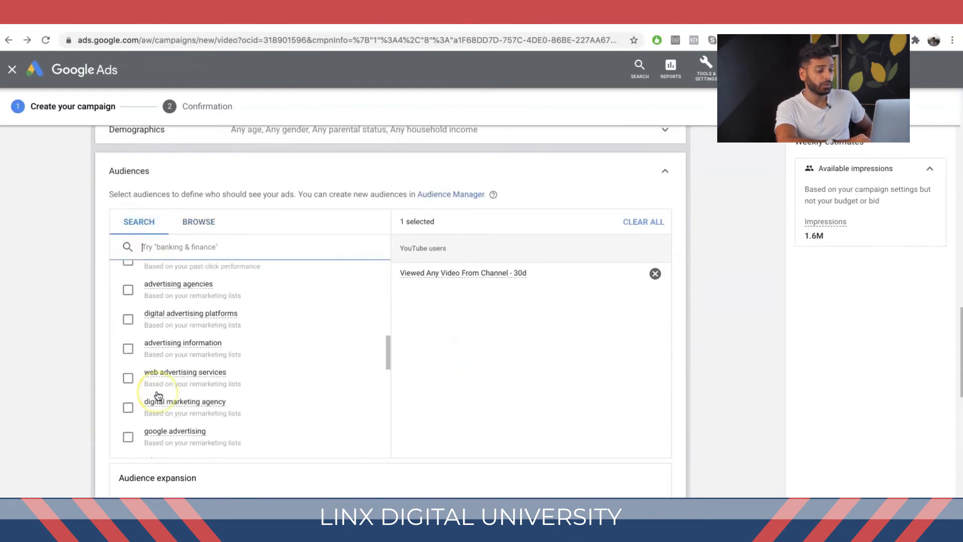
scroll(157, 396, down, 4)
scroll(79, 382, down, 10)
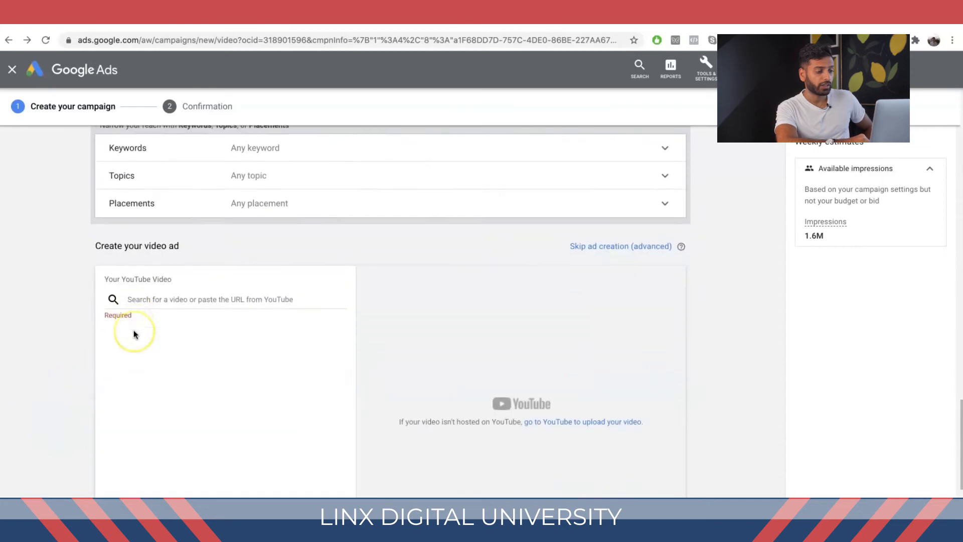
scroll(134, 333, down, 3)
scroll(133, 333, up, 6)
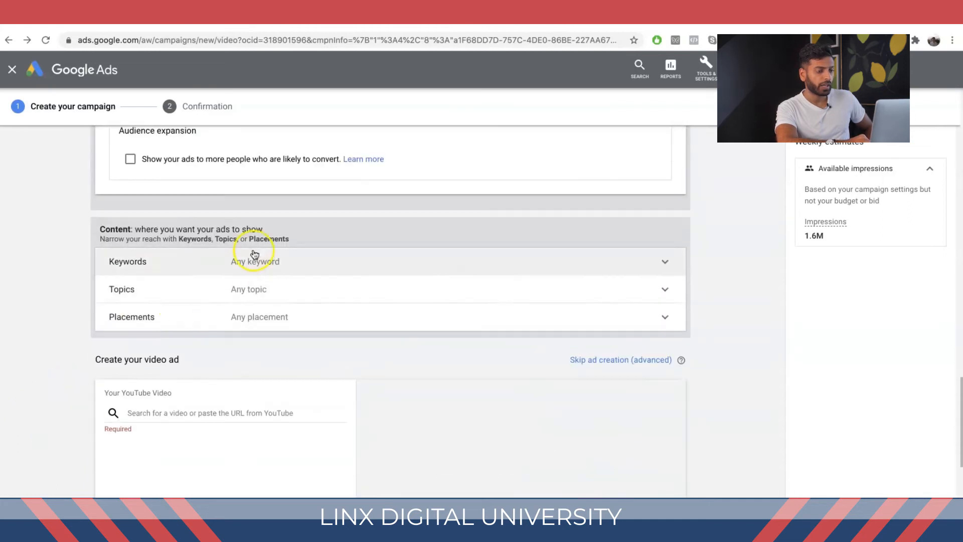
scroll(253, 254, up, 3)
scroll(280, 301, up, 8)
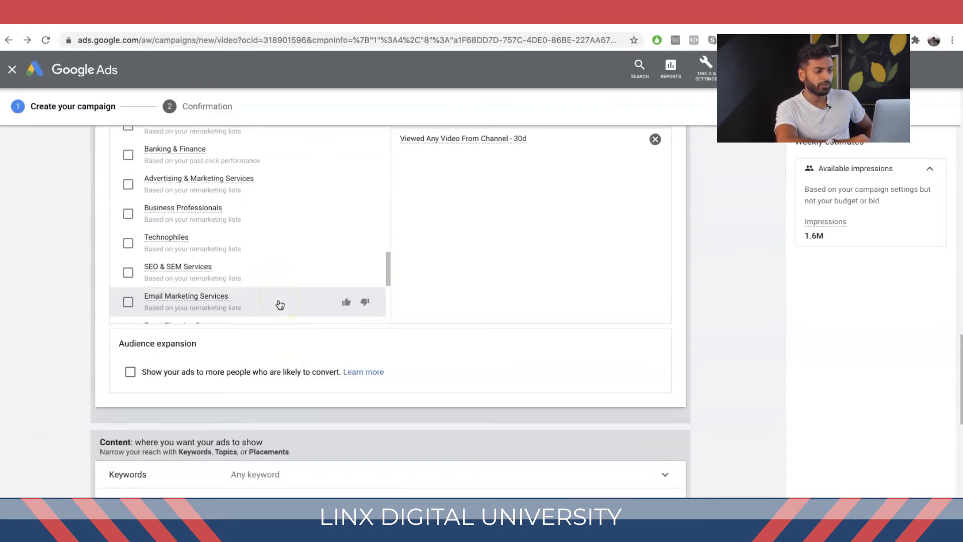
scroll(129, 251, up, 5)
scroll(60, 250, up, 10)
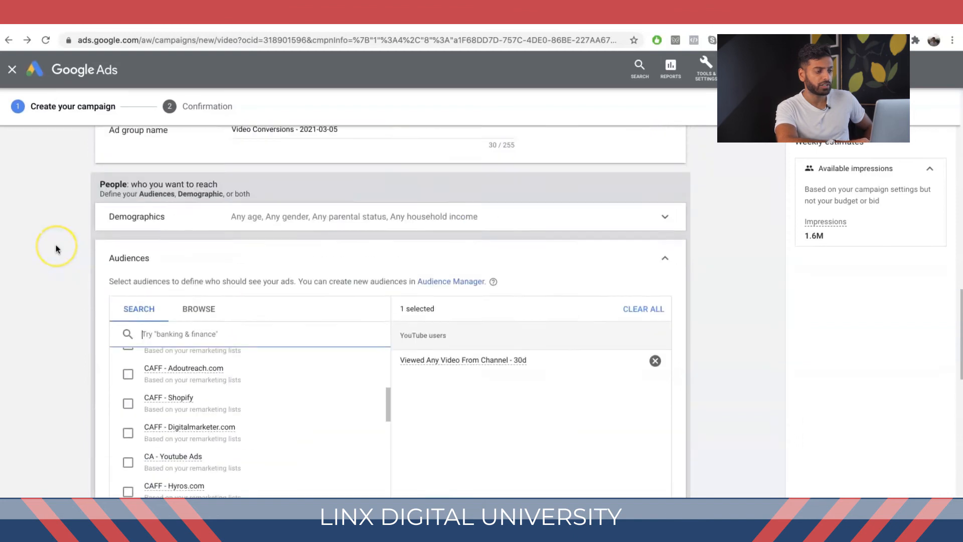
scroll(57, 249, up, 6)
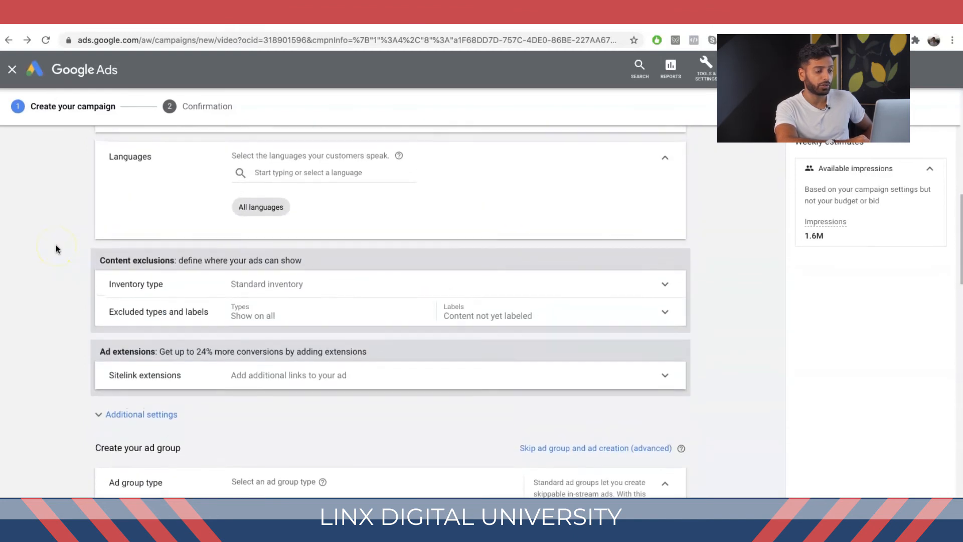
scroll(56, 249, down, 6)
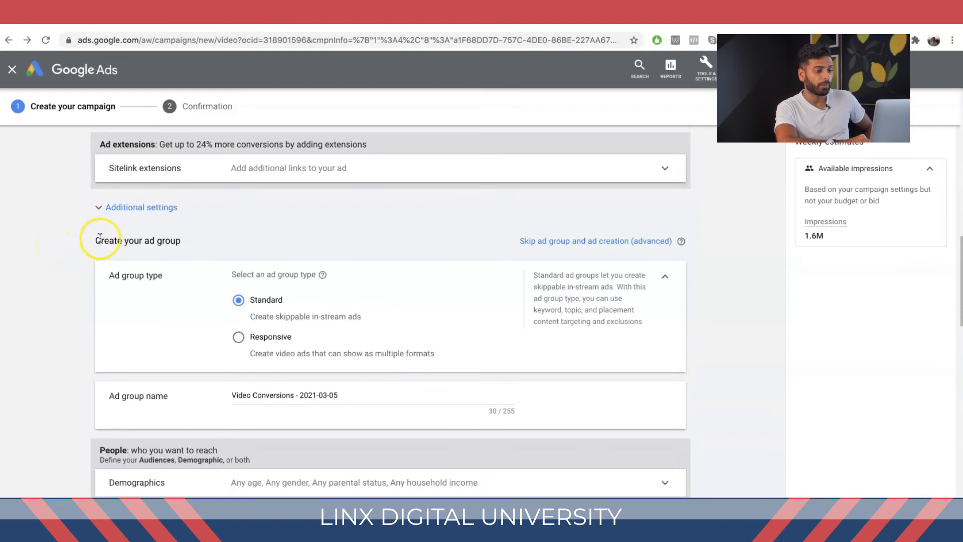
Step: Leave the unsaved campaign draft and open the LD - 2/3/2021 - Cold - IM - Advertising and Marketing Services video campaign
click(17, 66)
click(588, 328)
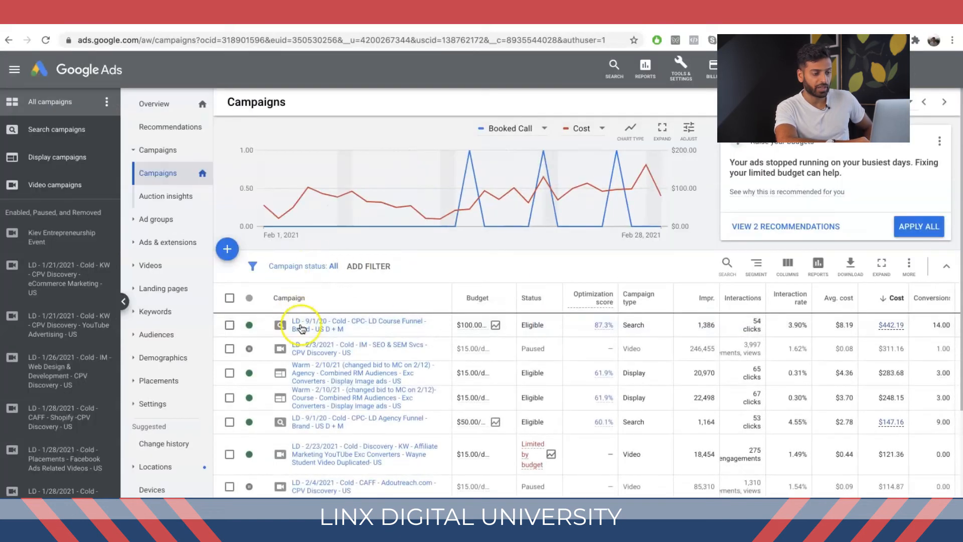
scroll(362, 411, down, 2)
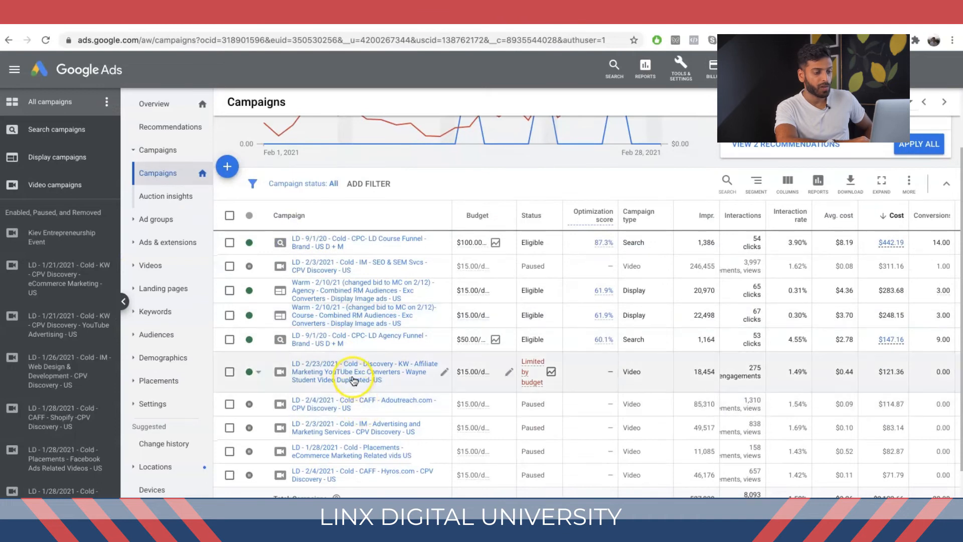
click(351, 403)
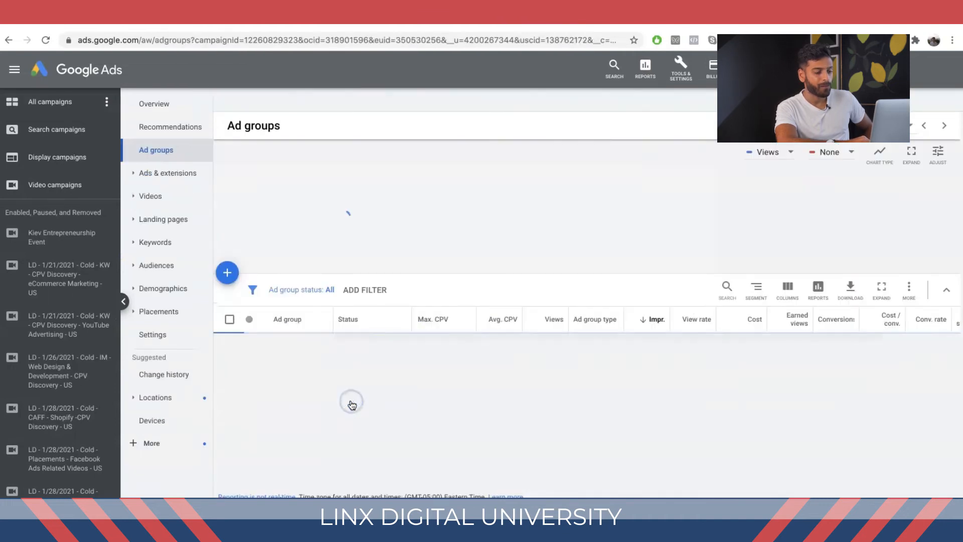
click(9, 43)
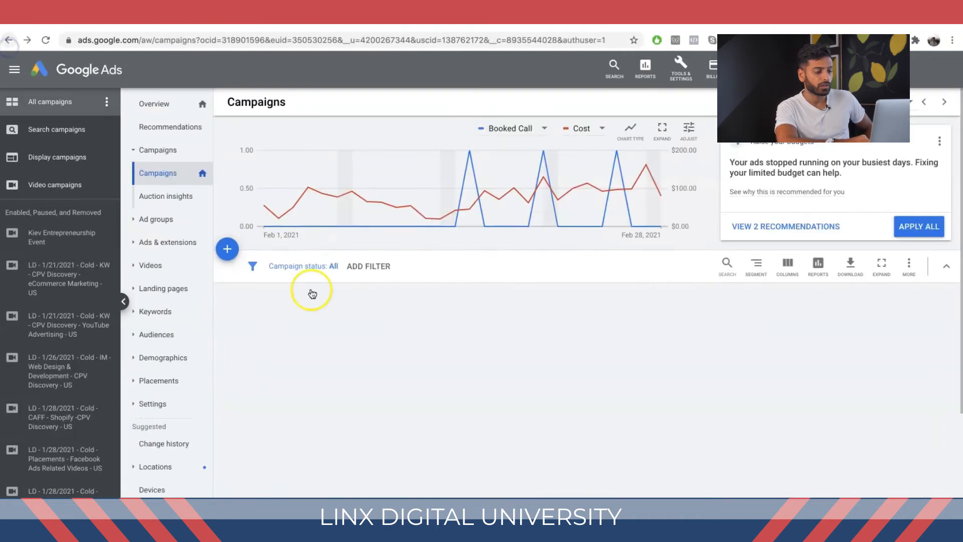
scroll(358, 346, down, 5)
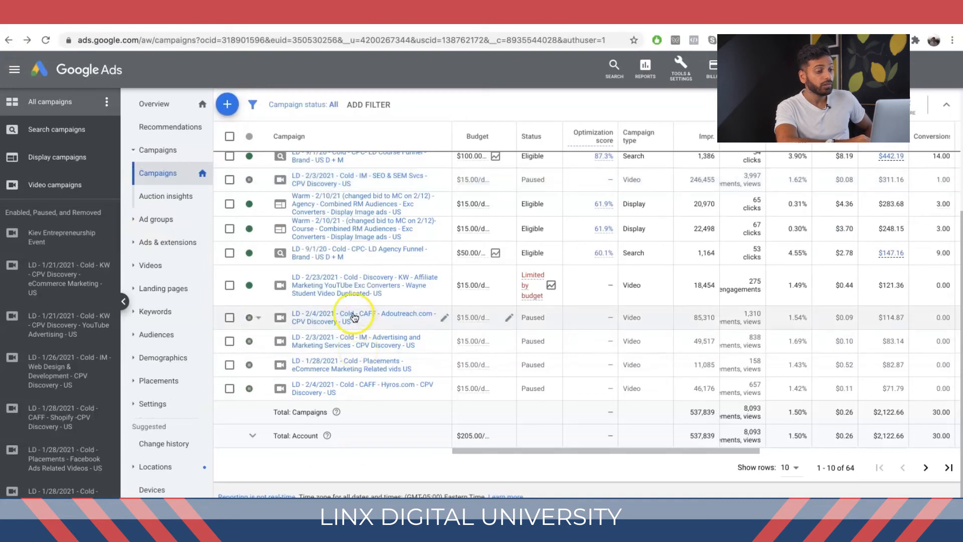
scroll(341, 259, up, 3)
scroll(331, 259, down, 1)
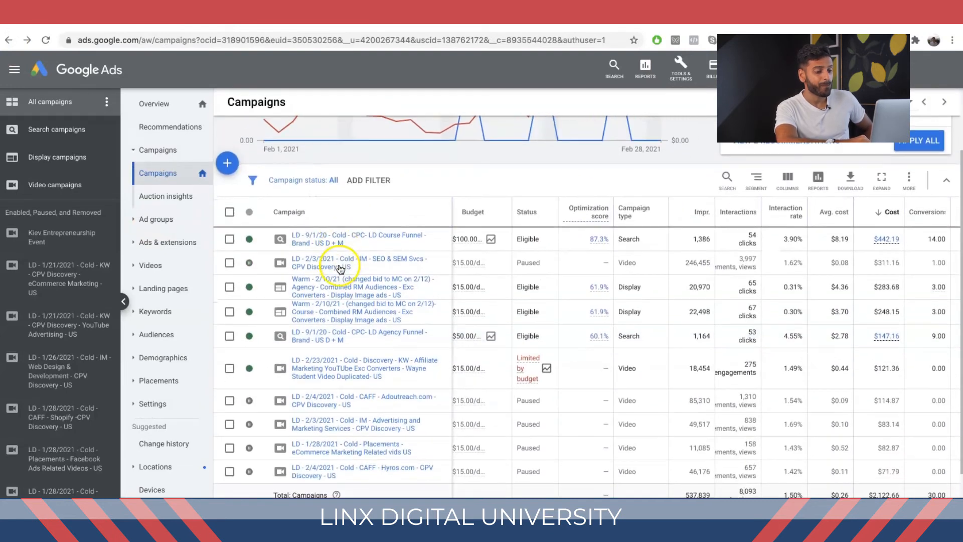
click(356, 427)
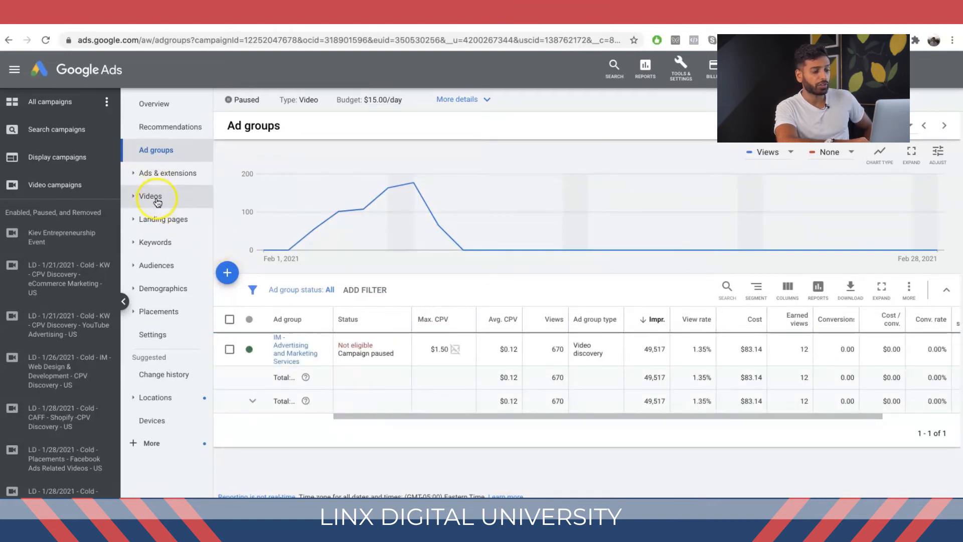
Step: Open the campaign's audiences for editing and select its ad group
click(172, 272)
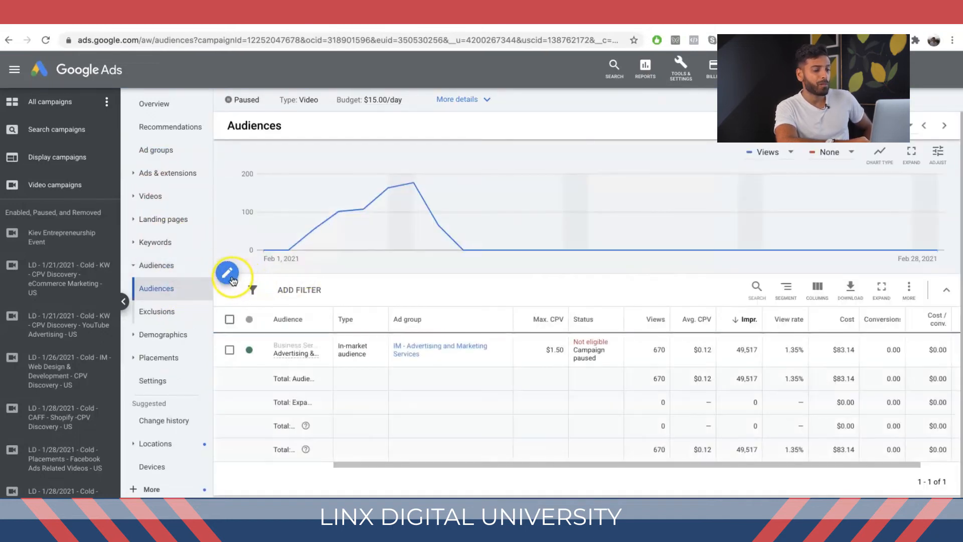
click(229, 277)
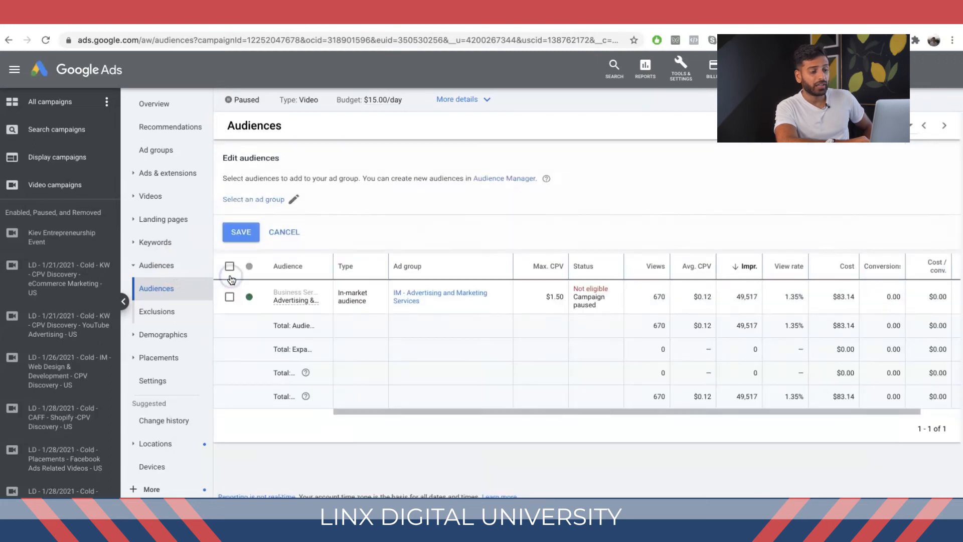
click(275, 200)
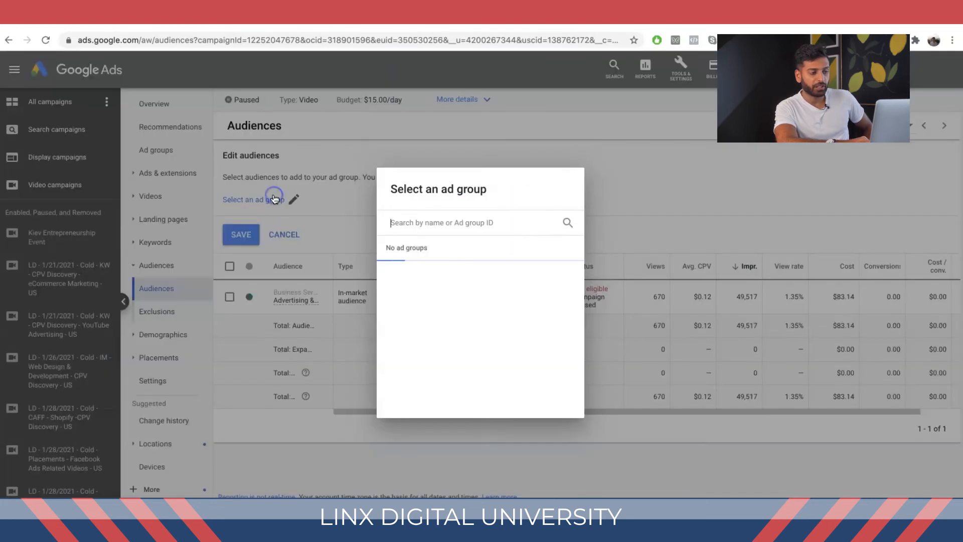
click(441, 271)
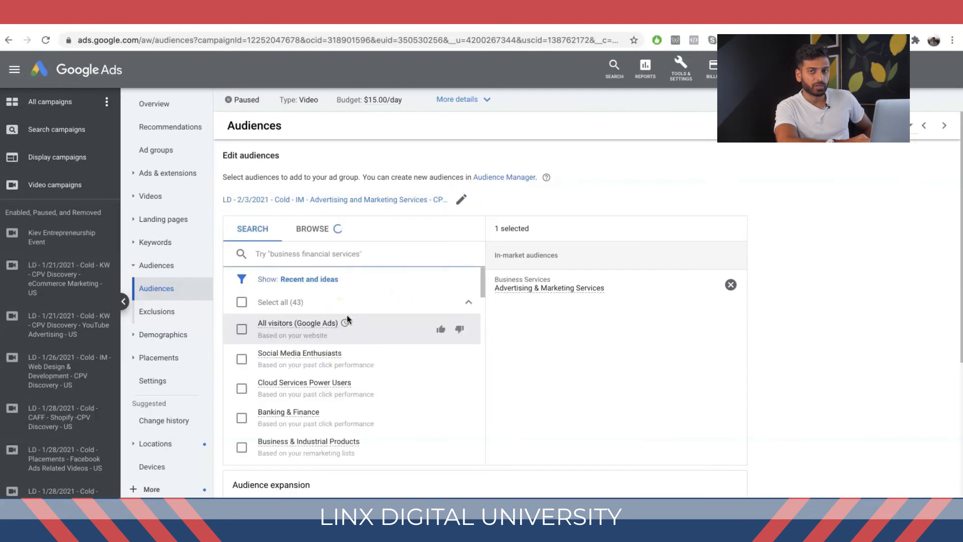
Step: Search audiences for "30", add the Viewed Any Video From Channel - 30d YouTube users list to the ad group and save
scroll(347, 315, down, 6)
scroll(347, 314, down, 1)
click(342, 255)
text(30)
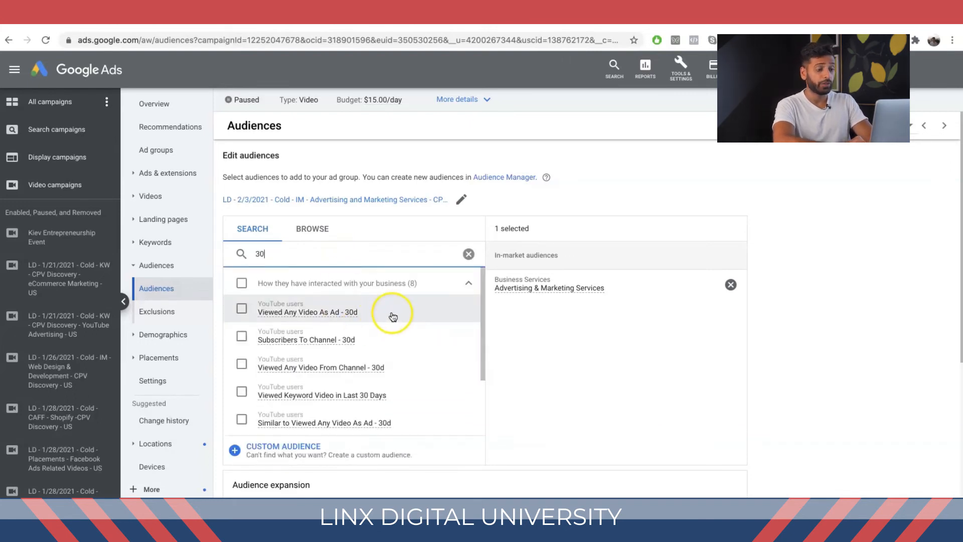
click(390, 364)
scroll(399, 365, down, 3)
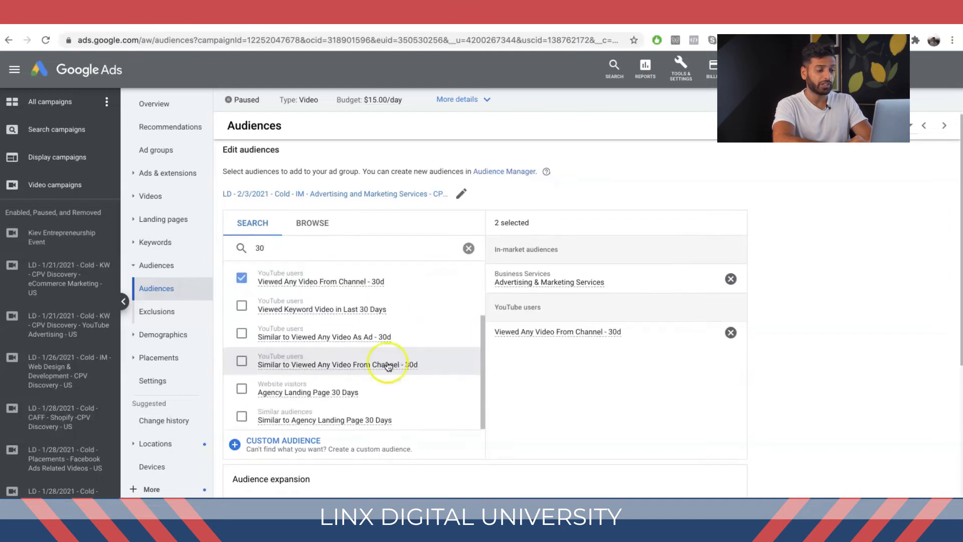
scroll(329, 441, down, 2)
click(240, 450)
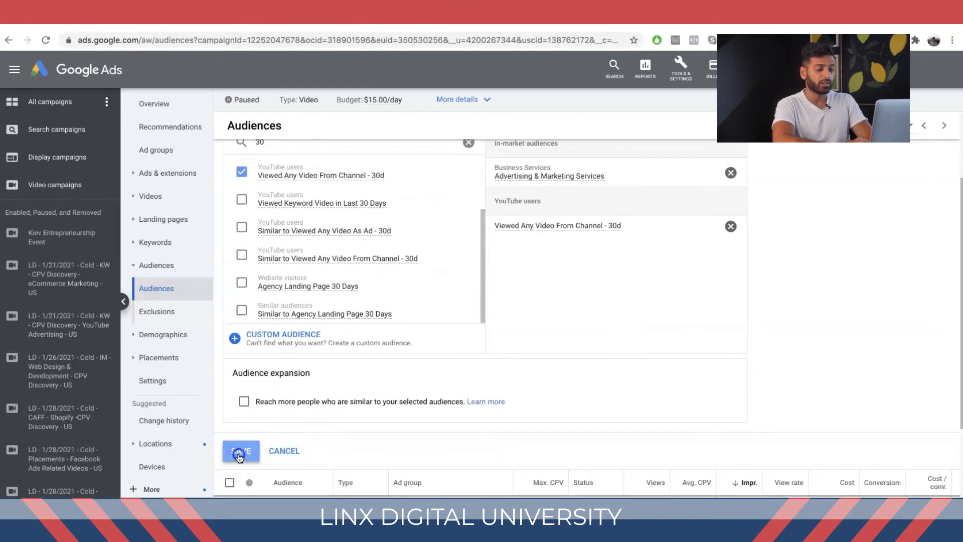
mouse_move(382, 316)
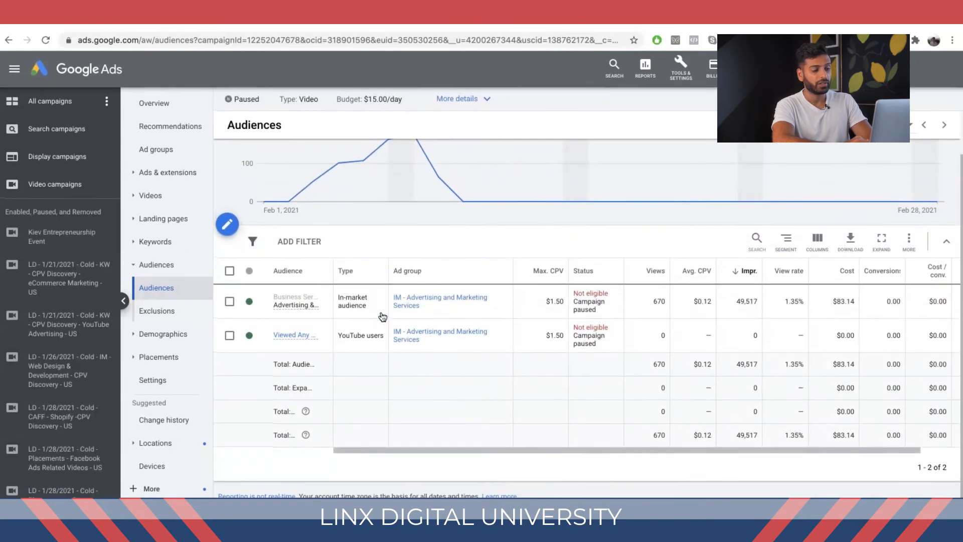
click(227, 224)
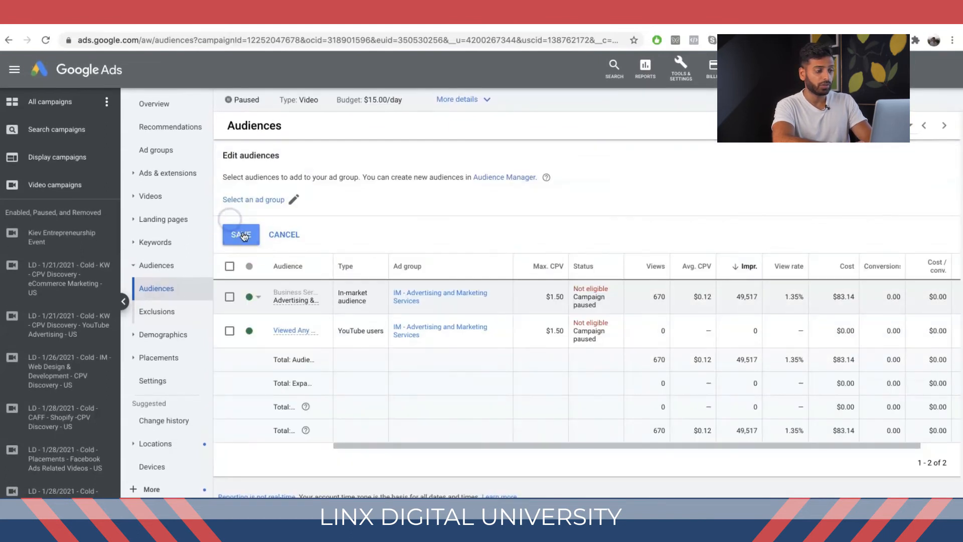
click(252, 208)
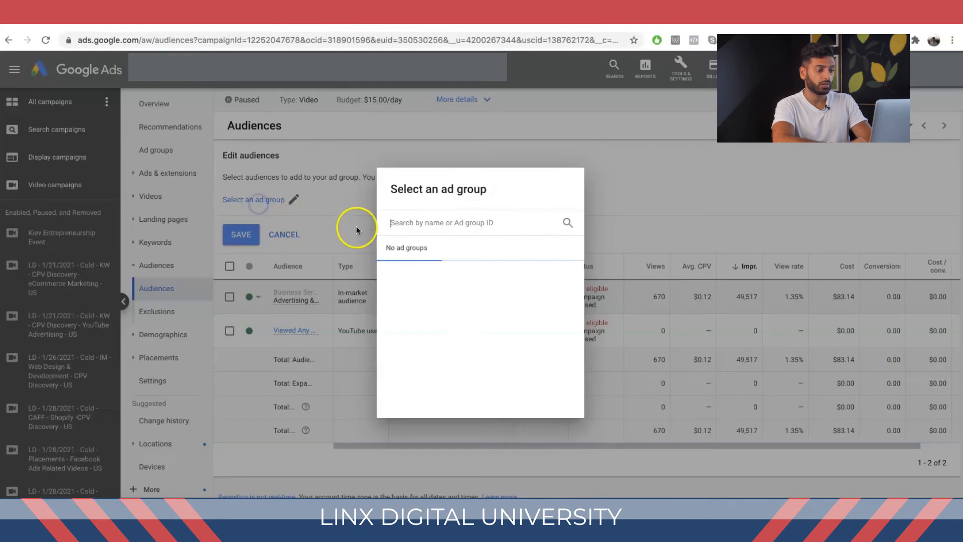
click(280, 273)
Step: Start adding a campaign-level audience exclusion, search for "15 days" and switch to browsing audiences
click(170, 311)
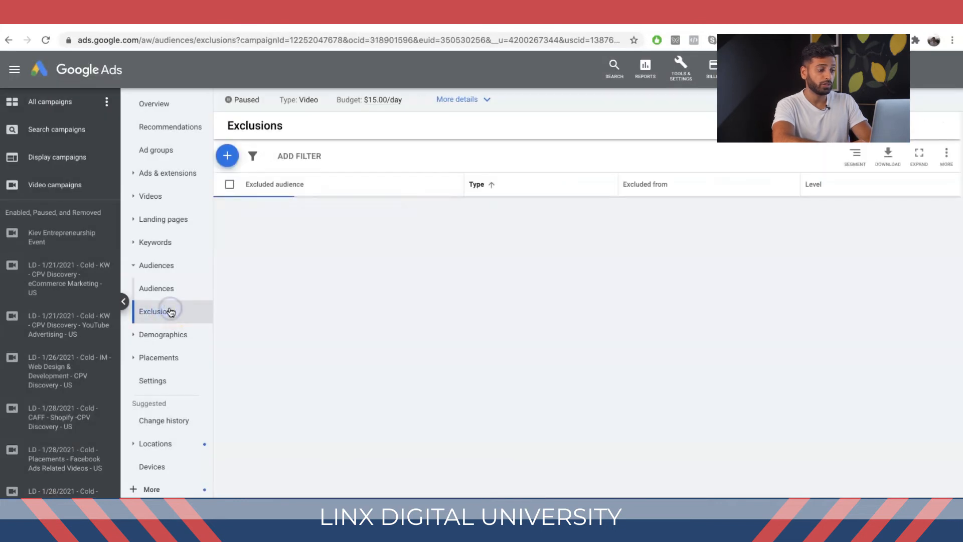
click(239, 160)
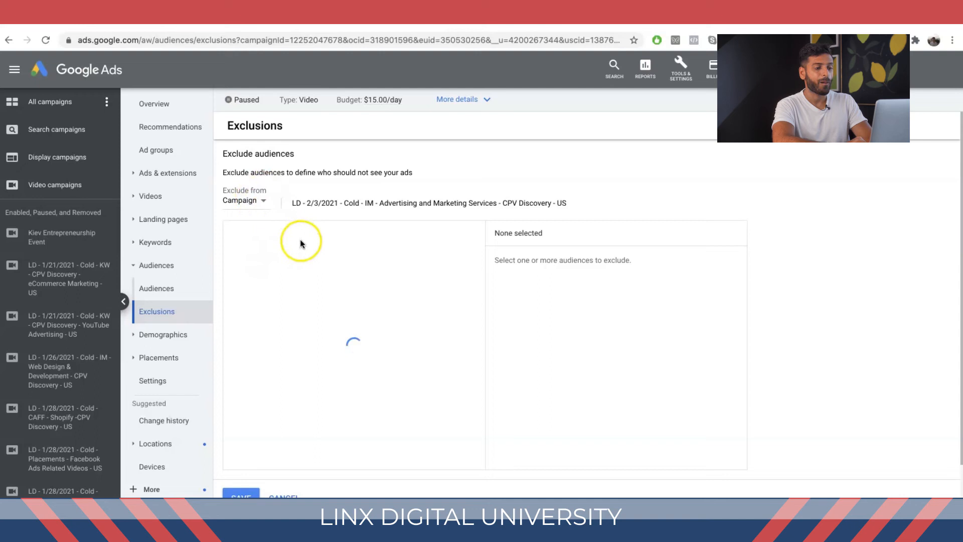
click(294, 257)
text(15 days)
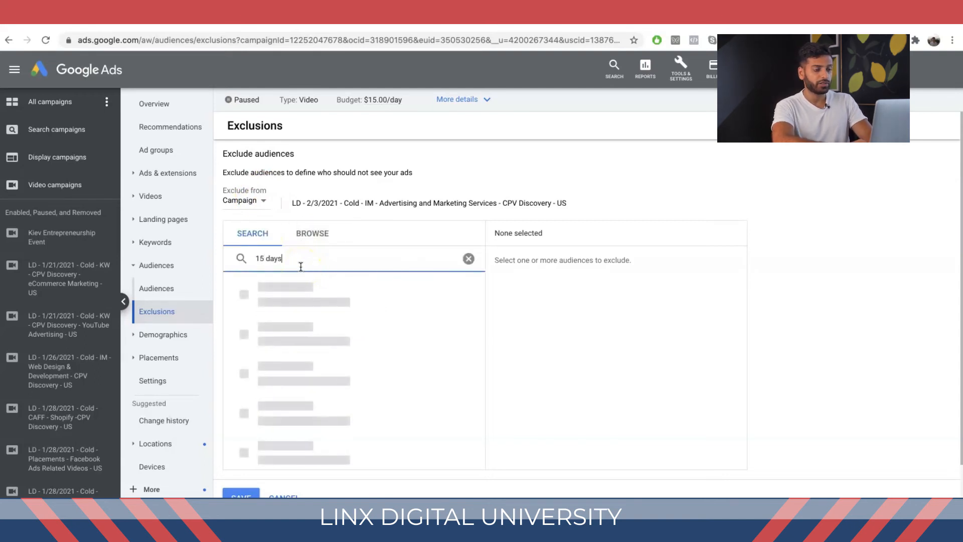
mouse_move(285, 310)
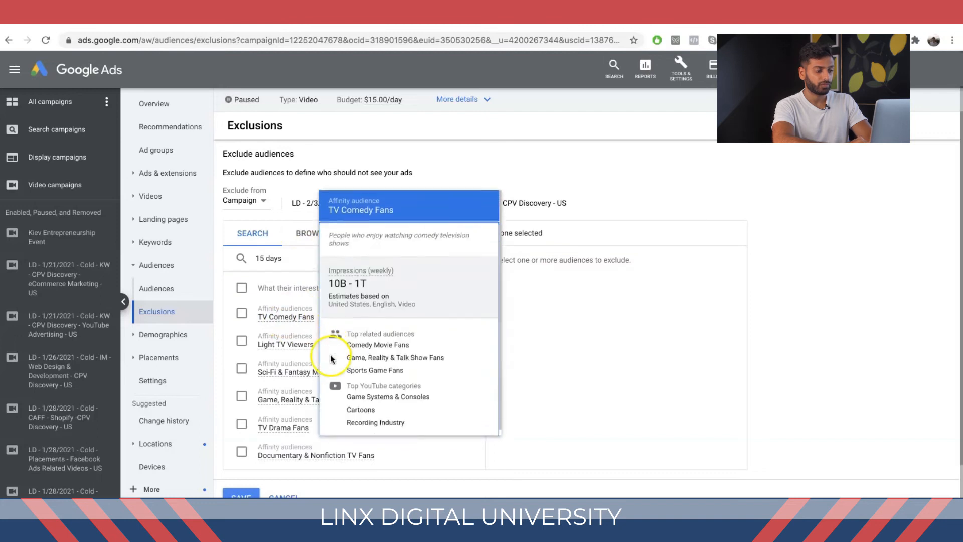
scroll(285, 310, down, 10)
scroll(286, 309, up, 5)
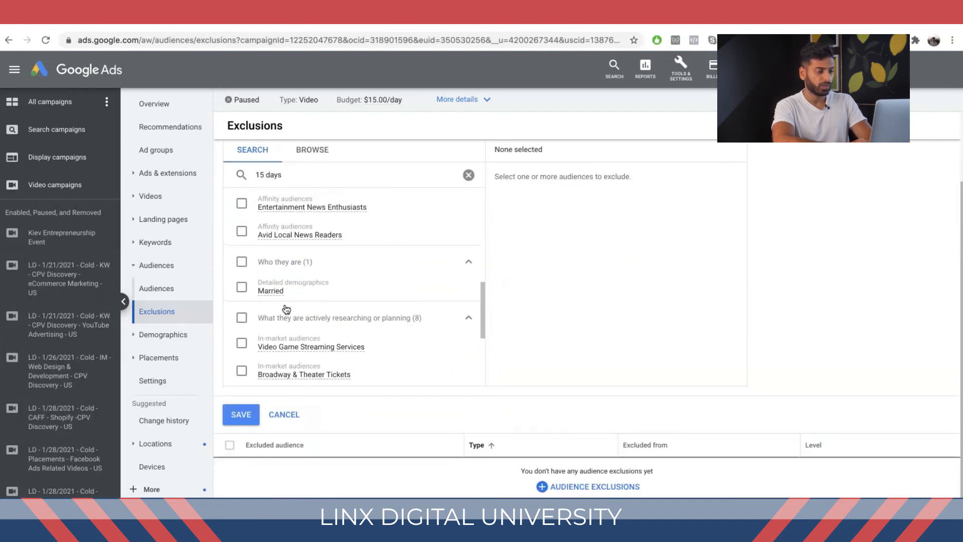
scroll(283, 309, up, 5)
click(302, 156)
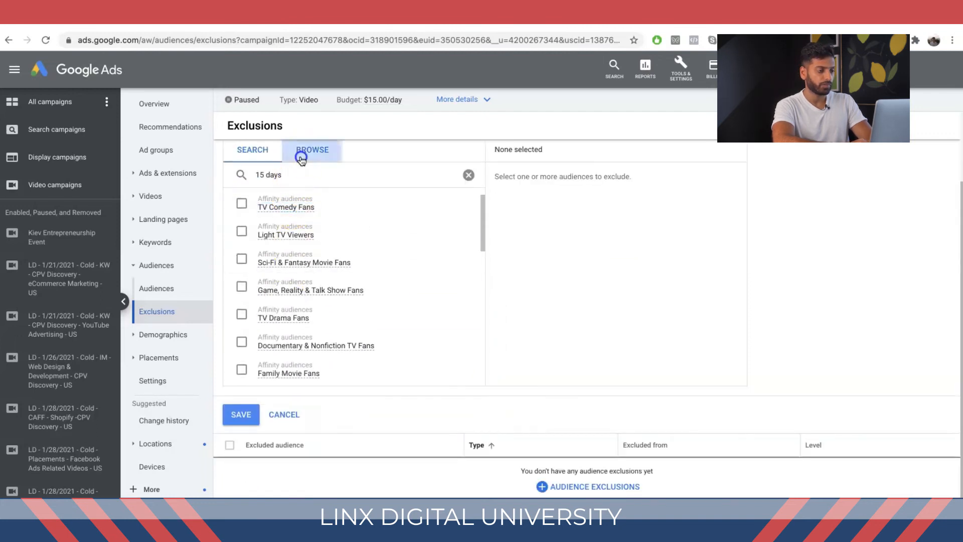